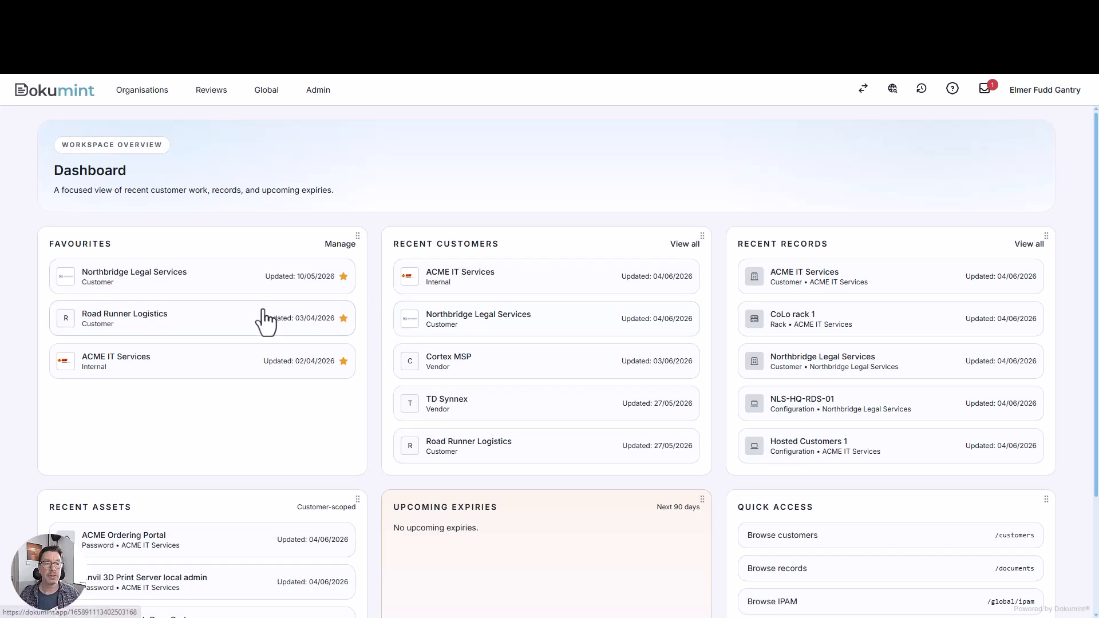
Create a rack for ACME IT Services named CoLo rack 1 with no site and the physical location Datacentre
left_click(118, 363)
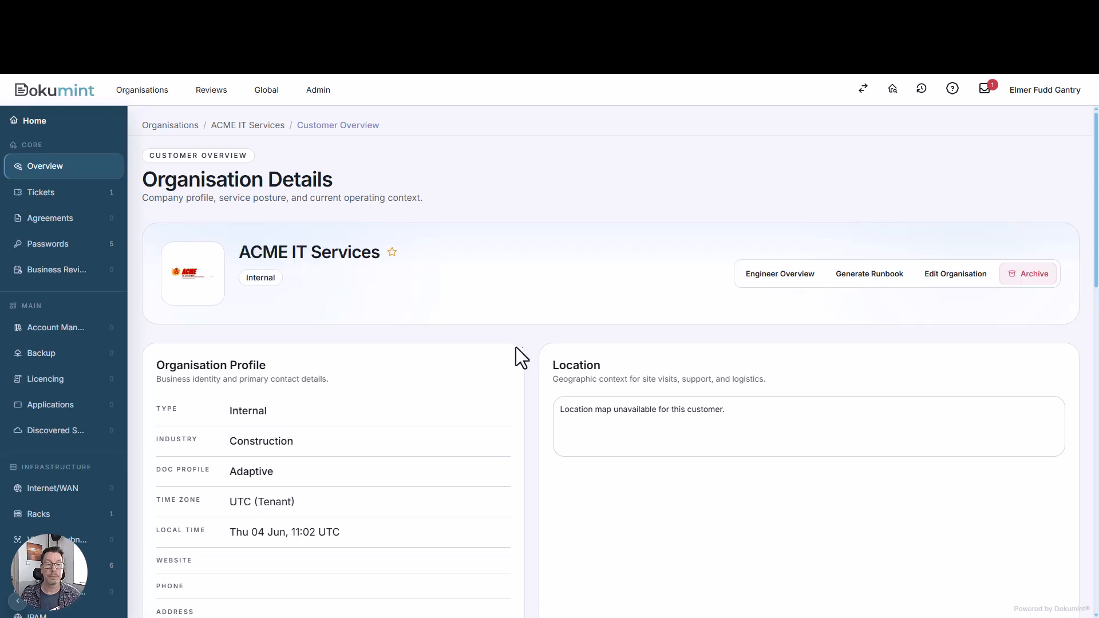
left_click(35, 515)
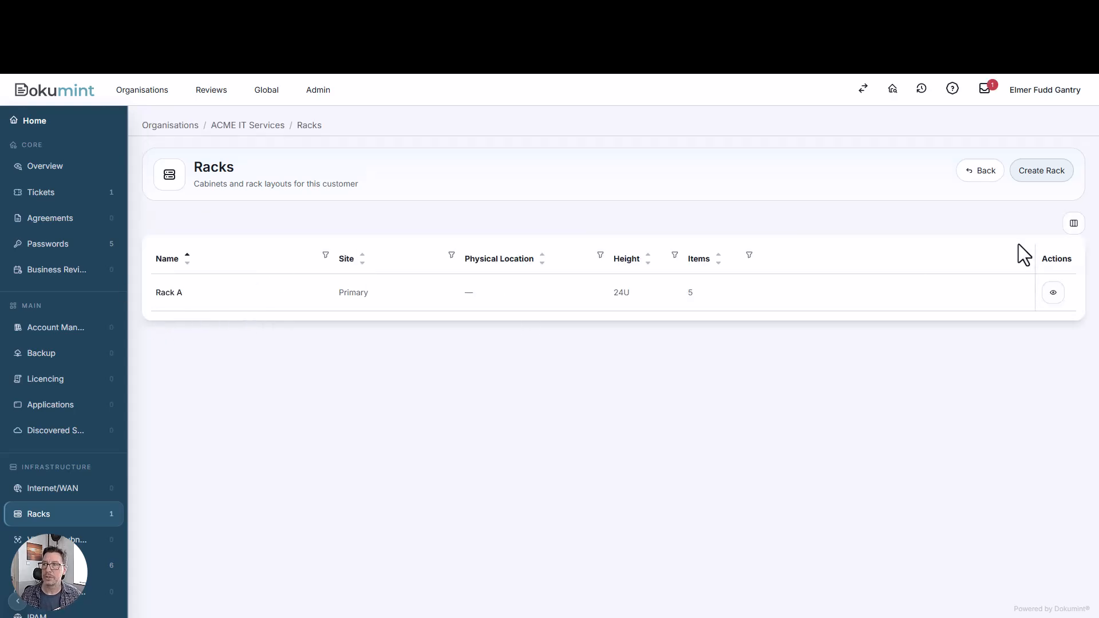
left_click(1042, 170)
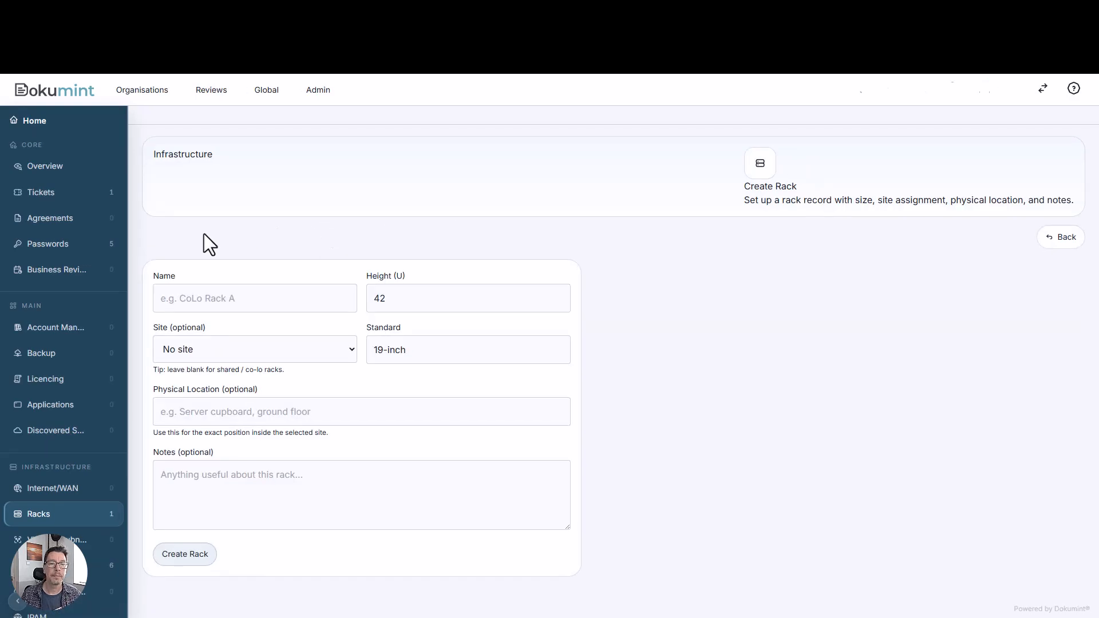
left_click(183, 312)
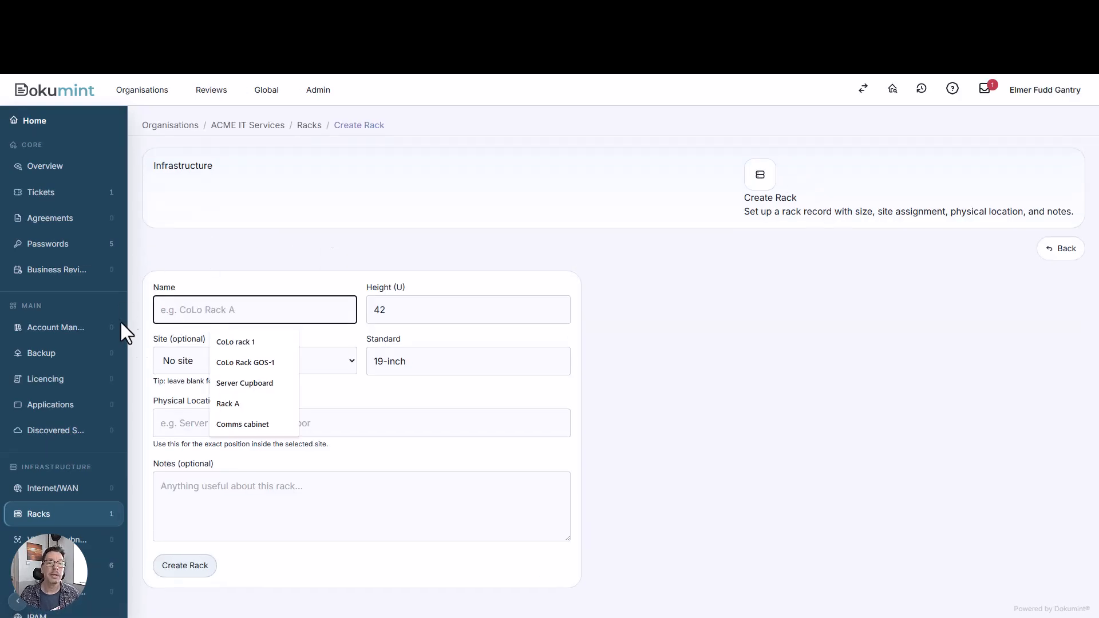
left_click(235, 344)
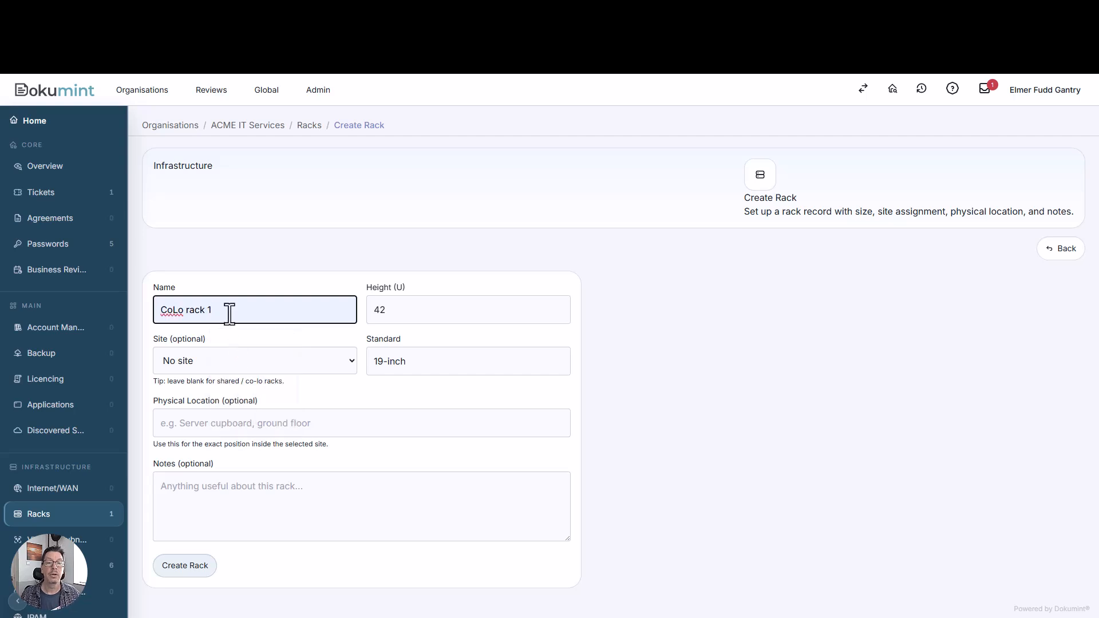
left_click(218, 365)
left_click(218, 364)
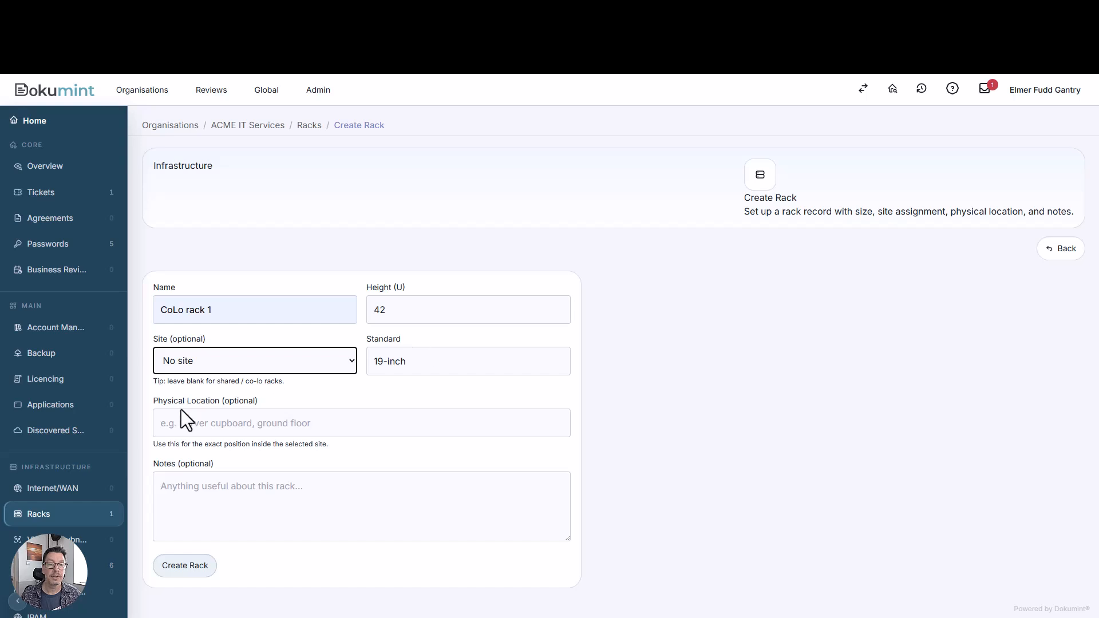
left_click(287, 428)
left_click(235, 457)
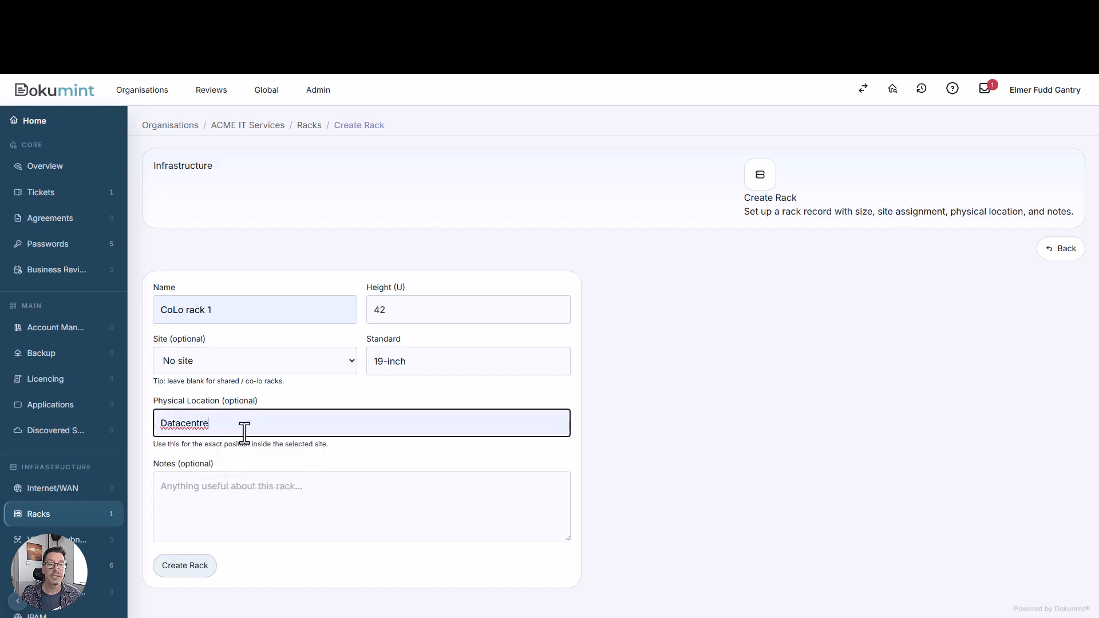
left_click(182, 567)
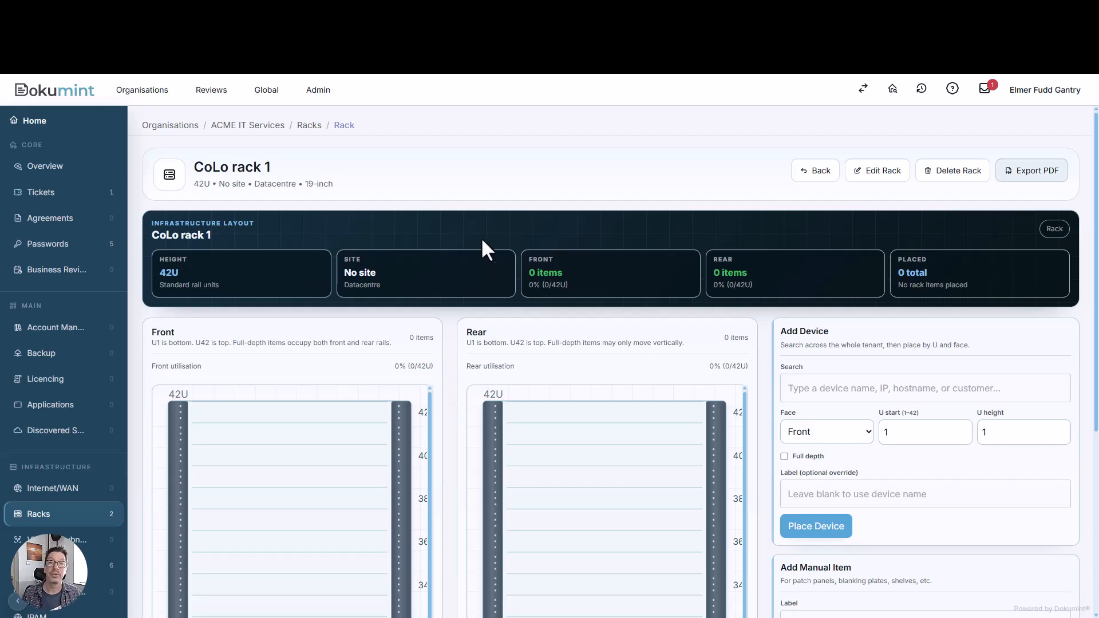
Open the Hosted Customers 1 server record from ACME IT Services' devices
left_click(232, 127)
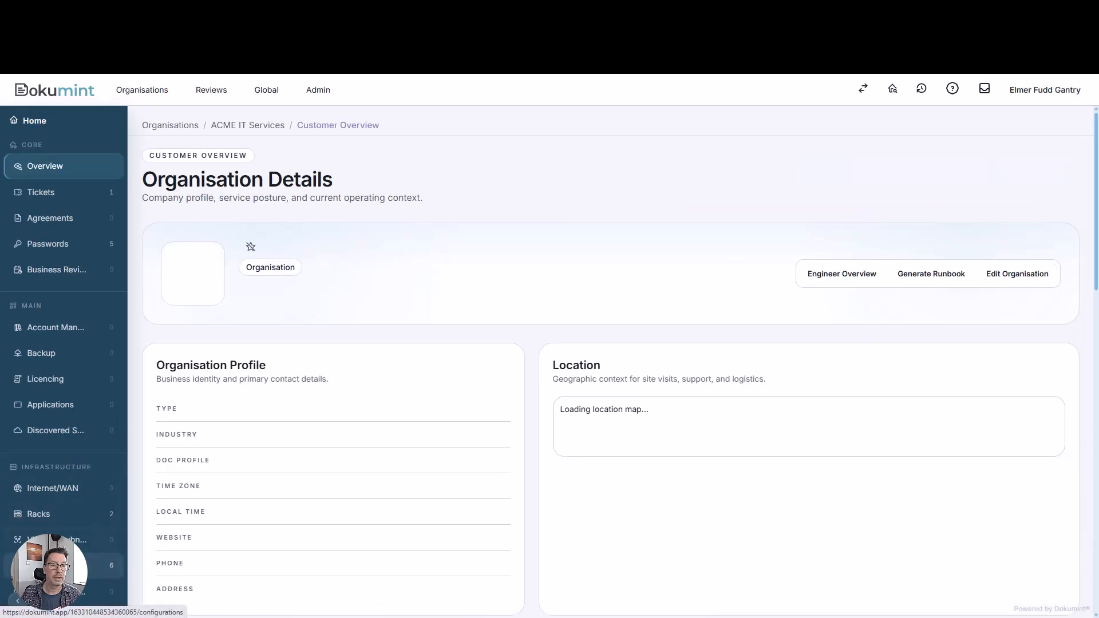
left_click(51, 565)
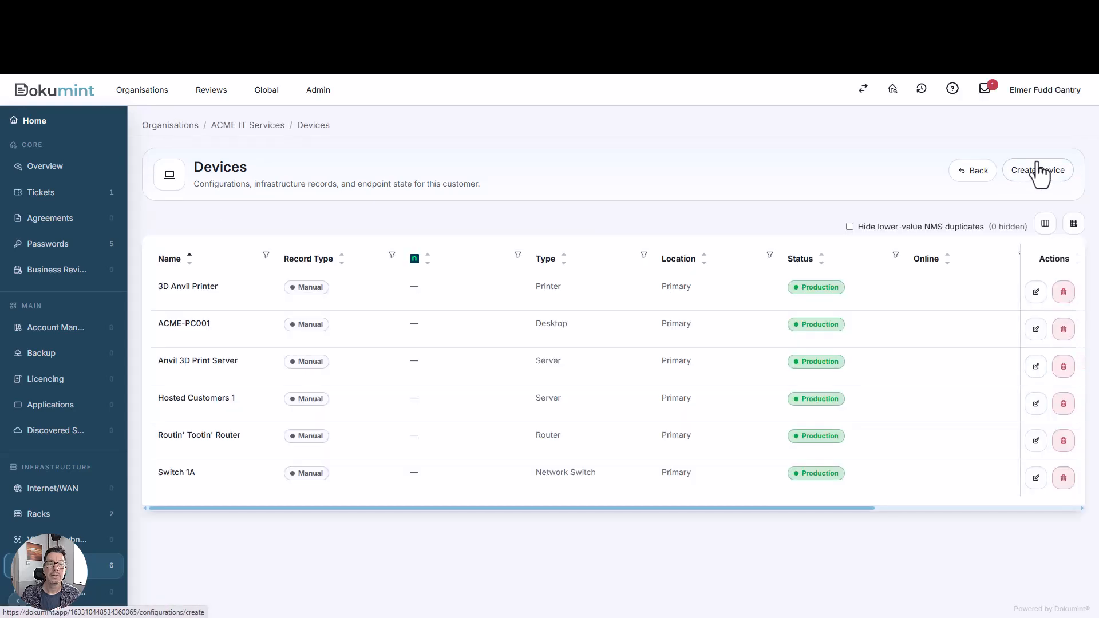
left_click(1038, 171)
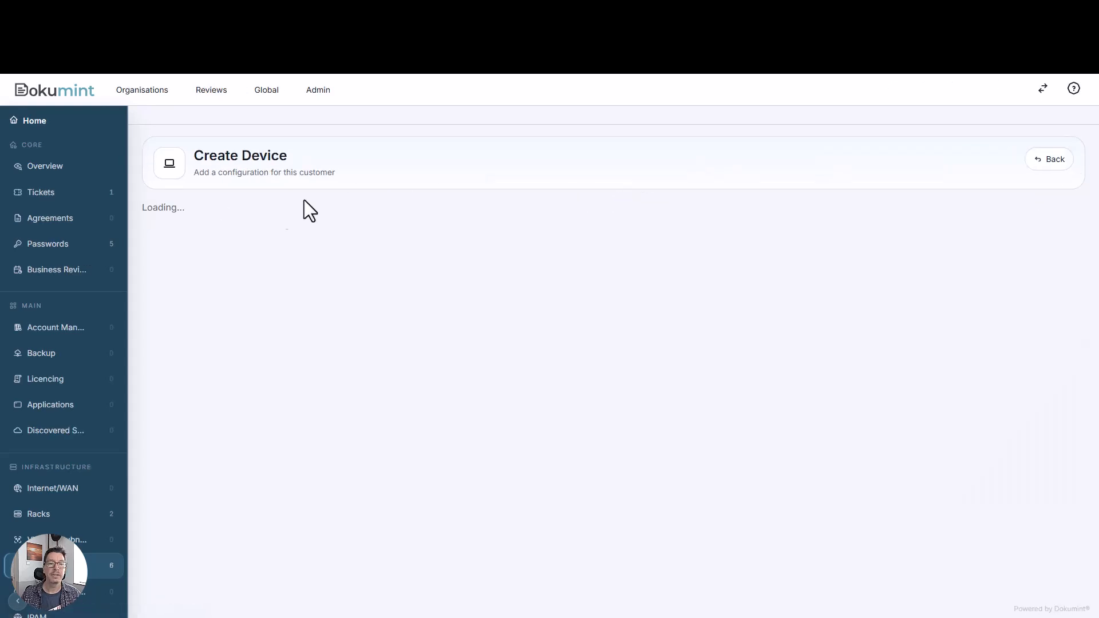
left_click(312, 126)
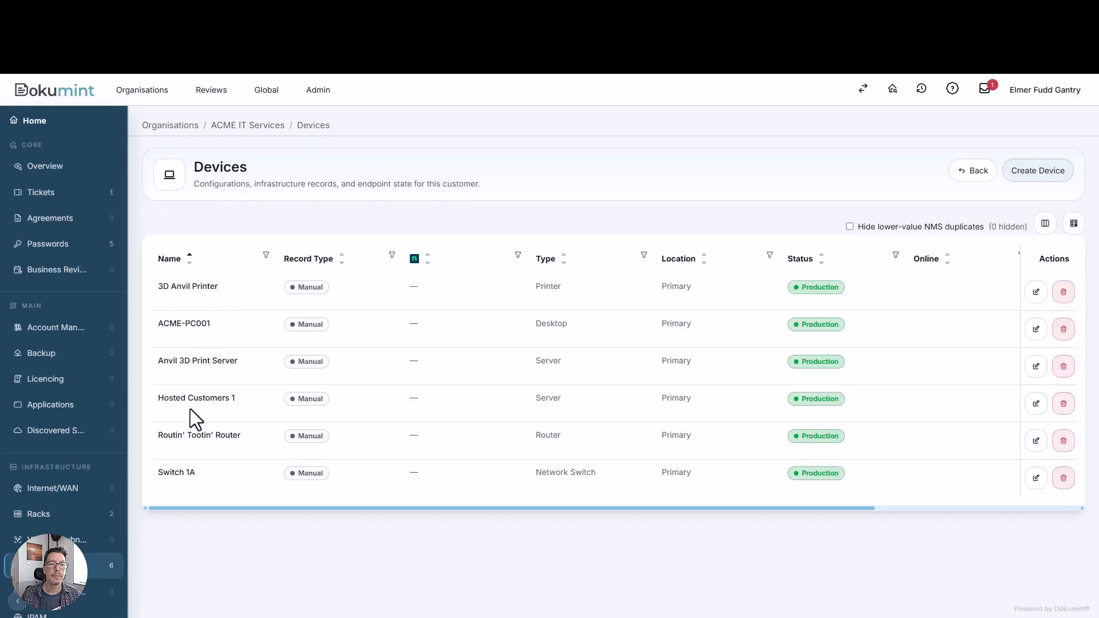
left_click(209, 401)
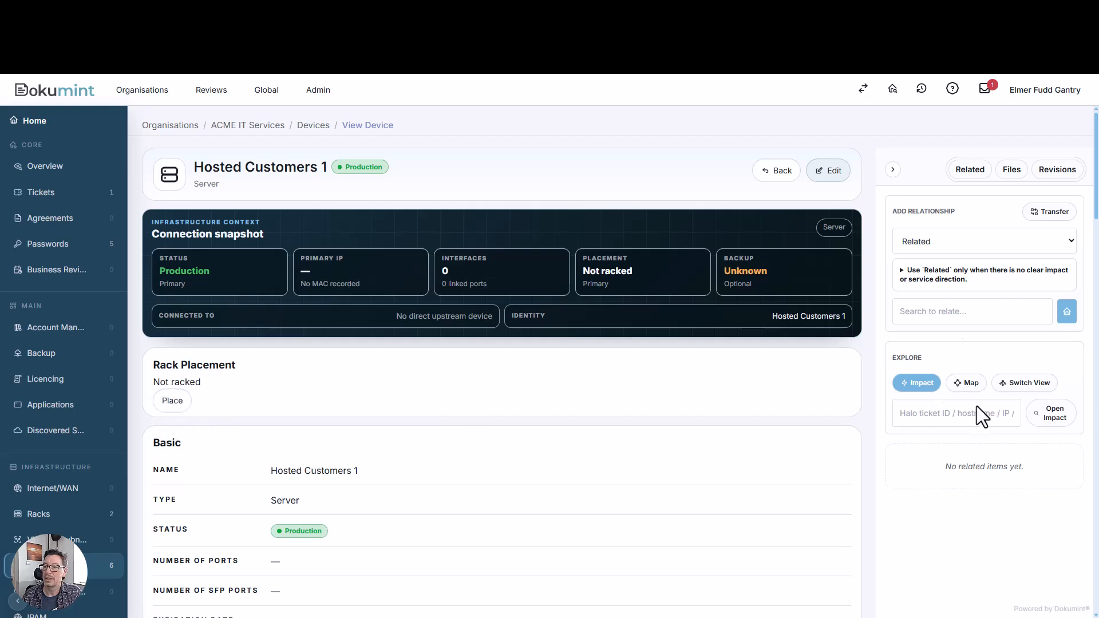
Place the server in CoLo rack 1 at U start 24 with a U height of 2 and full depth, and check its rack placement
left_click(178, 403)
left_click(213, 461)
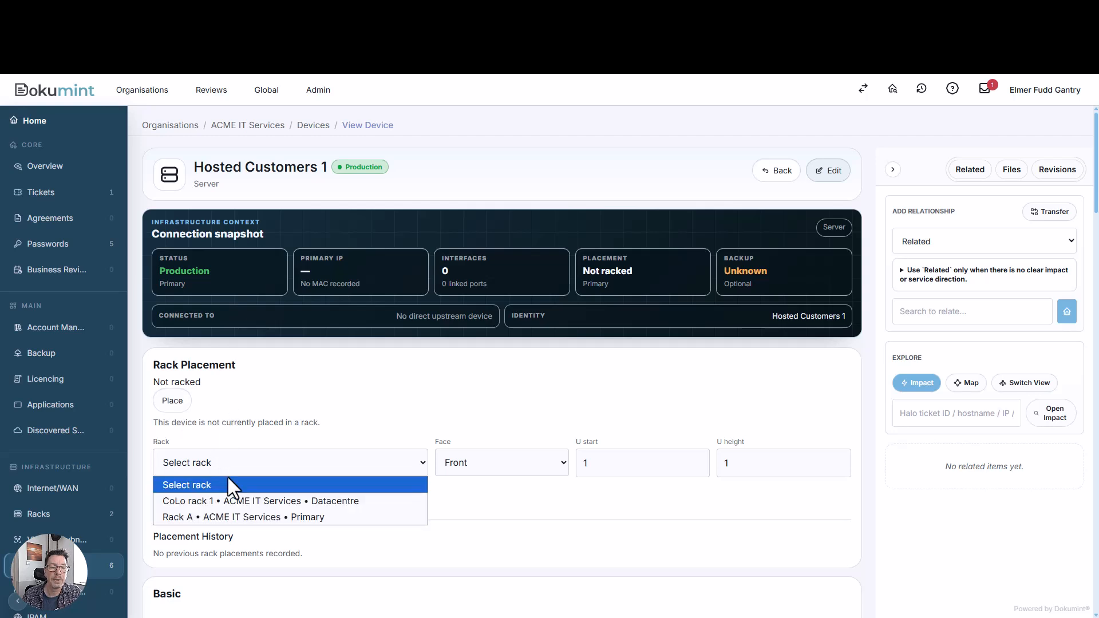
left_click(214, 501)
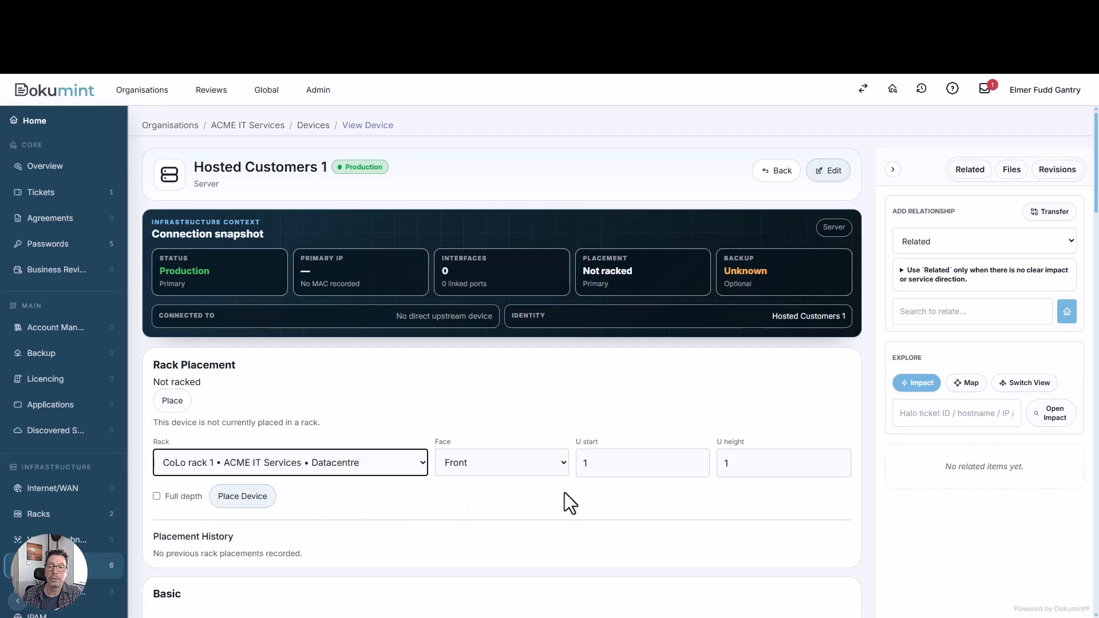
double_click(591, 462)
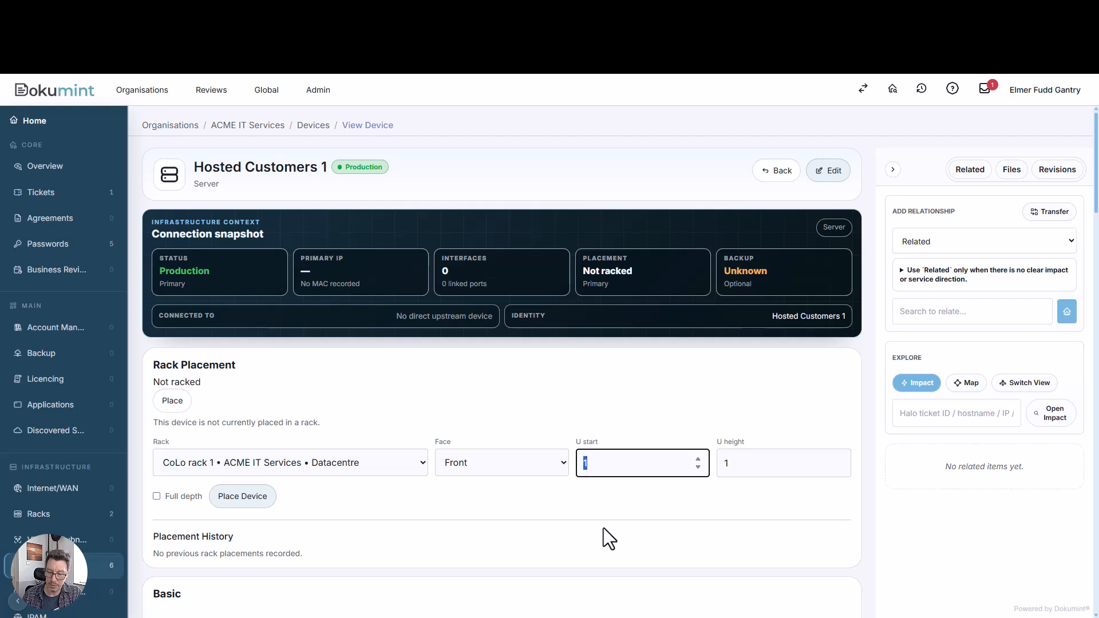
type("24")
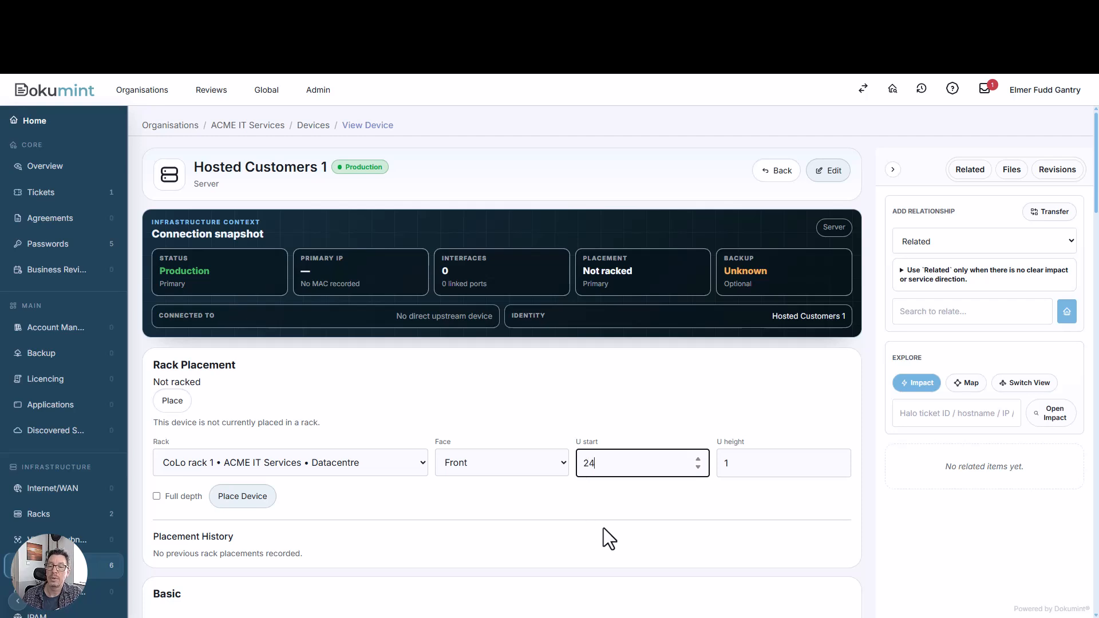
left_click(836, 459)
left_click(156, 497)
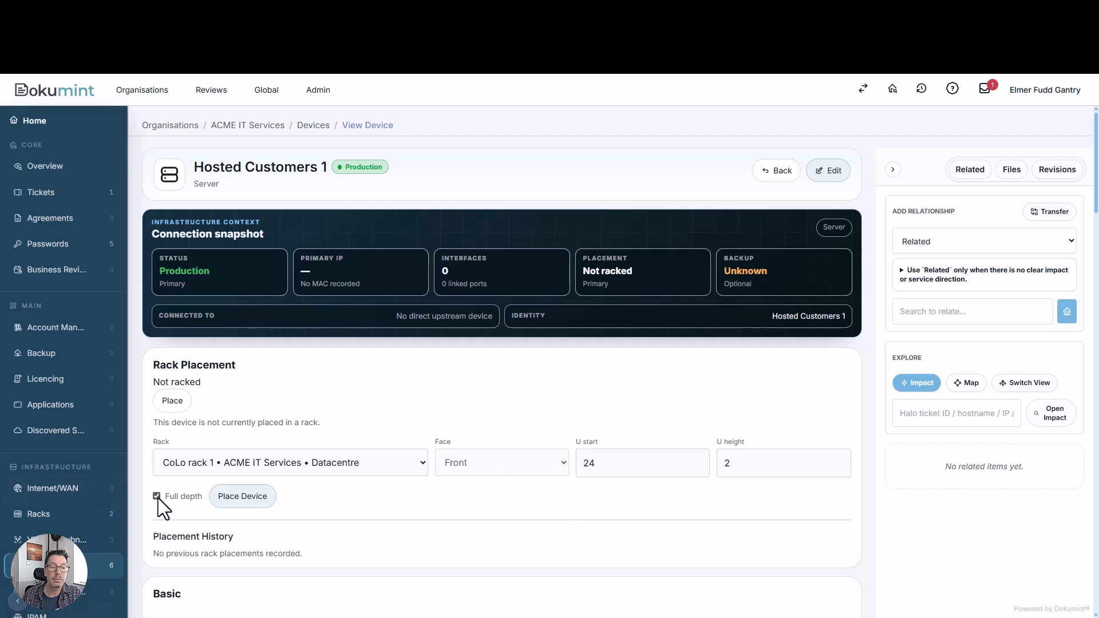
left_click(243, 497)
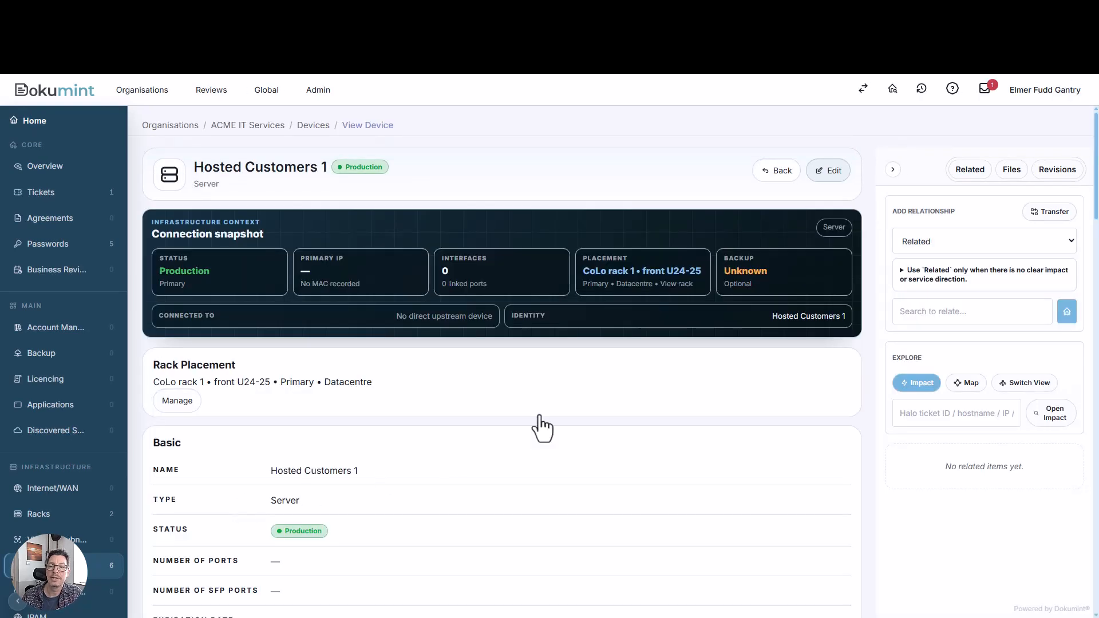
left_click(647, 277)
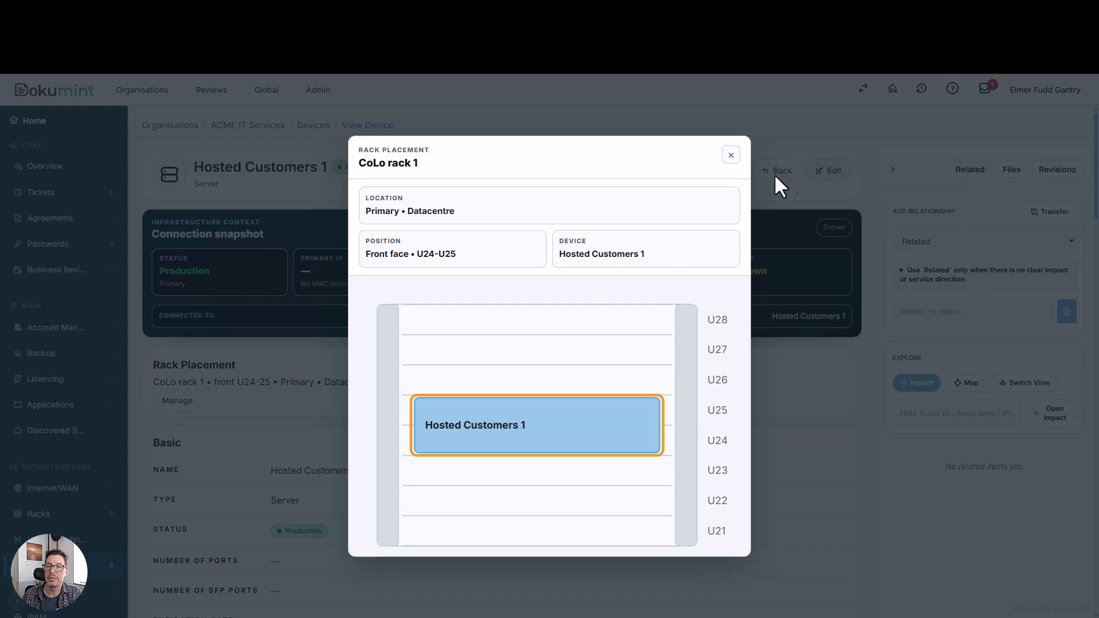
left_click(731, 156)
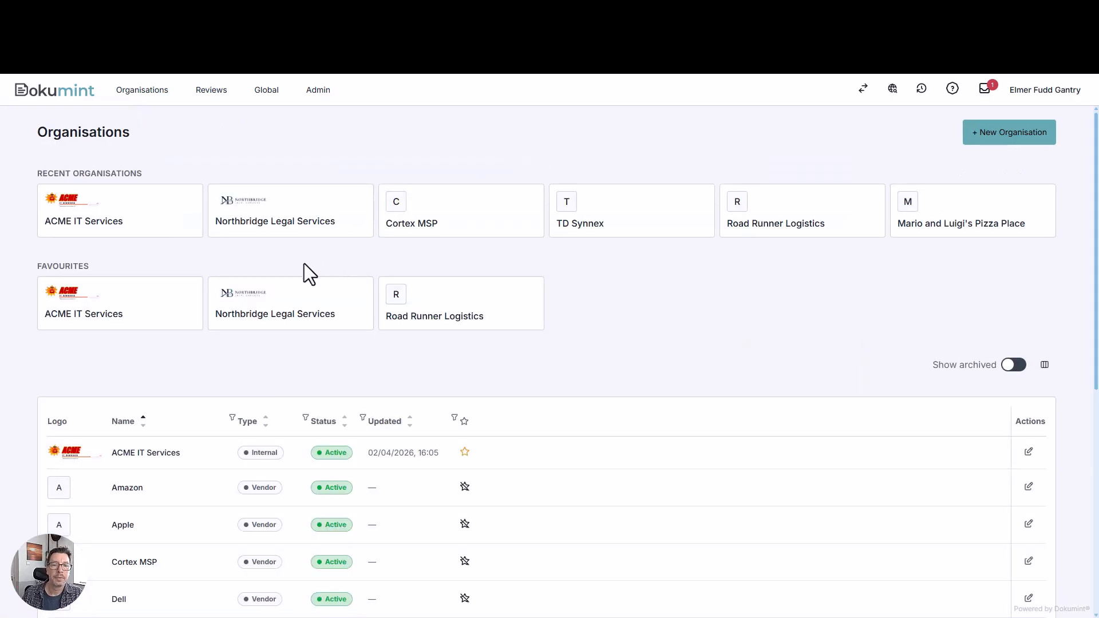
Open Northbridge Legal Services' NLS-HQ-RDS-01 device and set its new relationship to Hosted On with search across customers
left_click(265, 235)
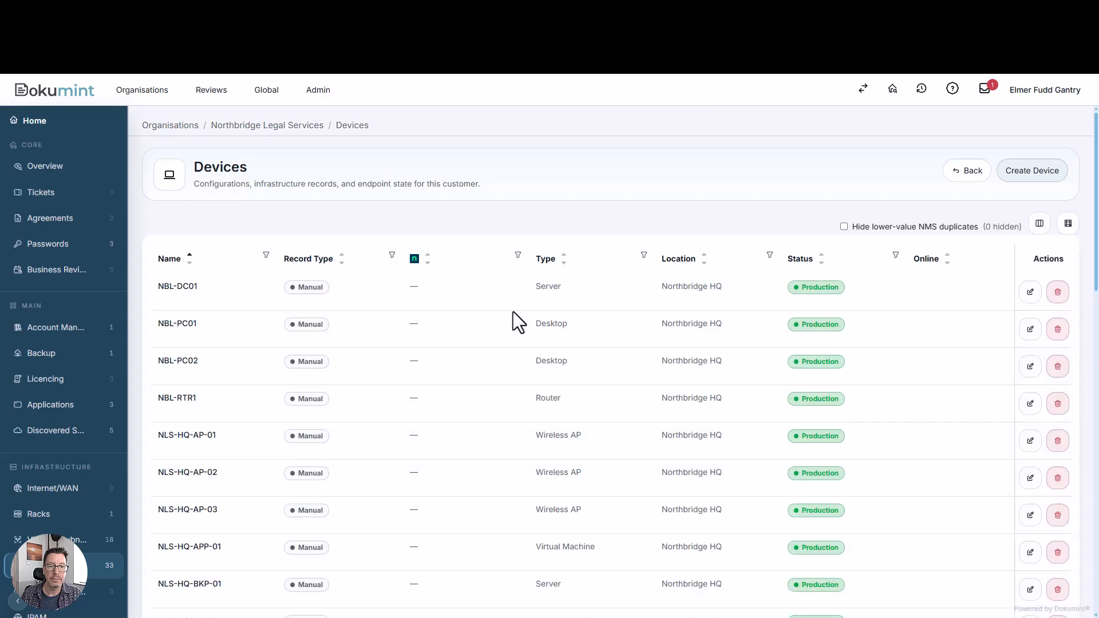
scroll(513, 314, "down", 10)
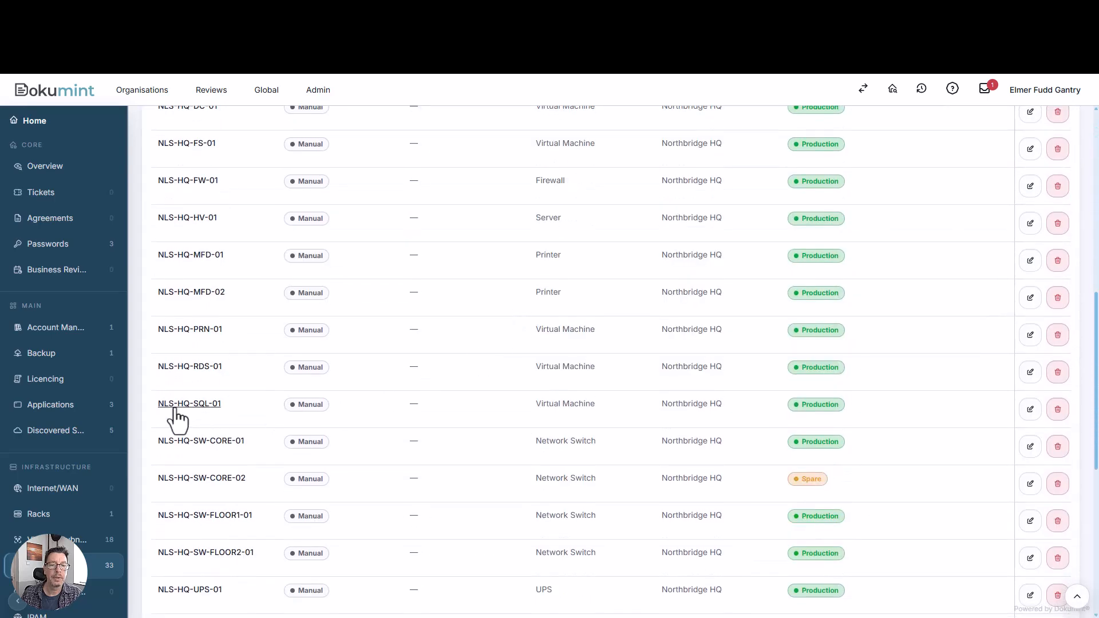
left_click(184, 374)
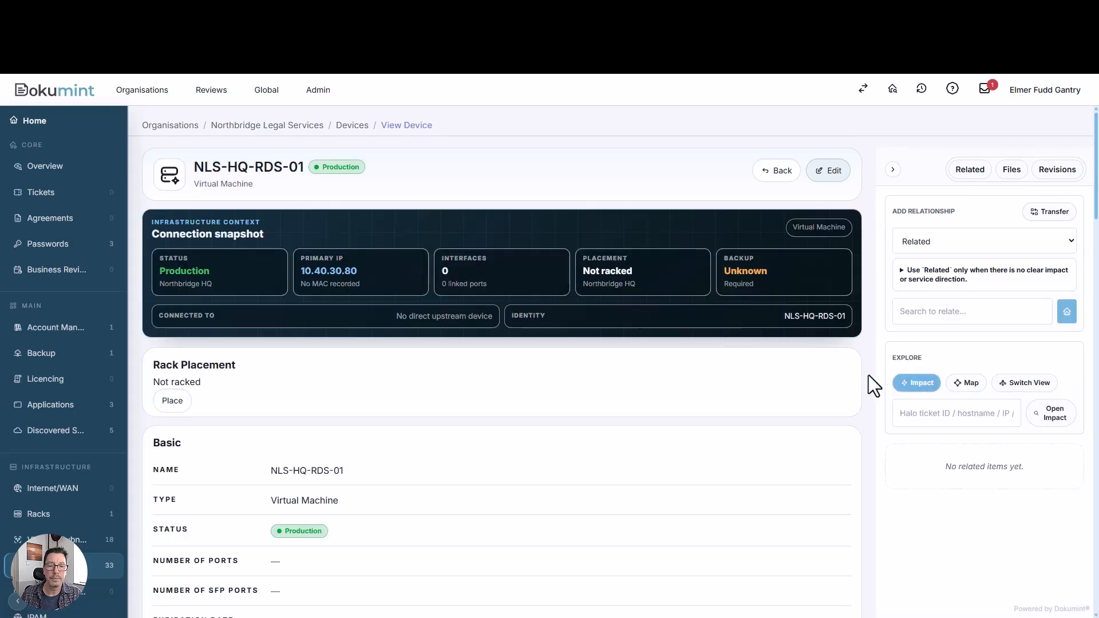
left_click(937, 240)
left_click(929, 304)
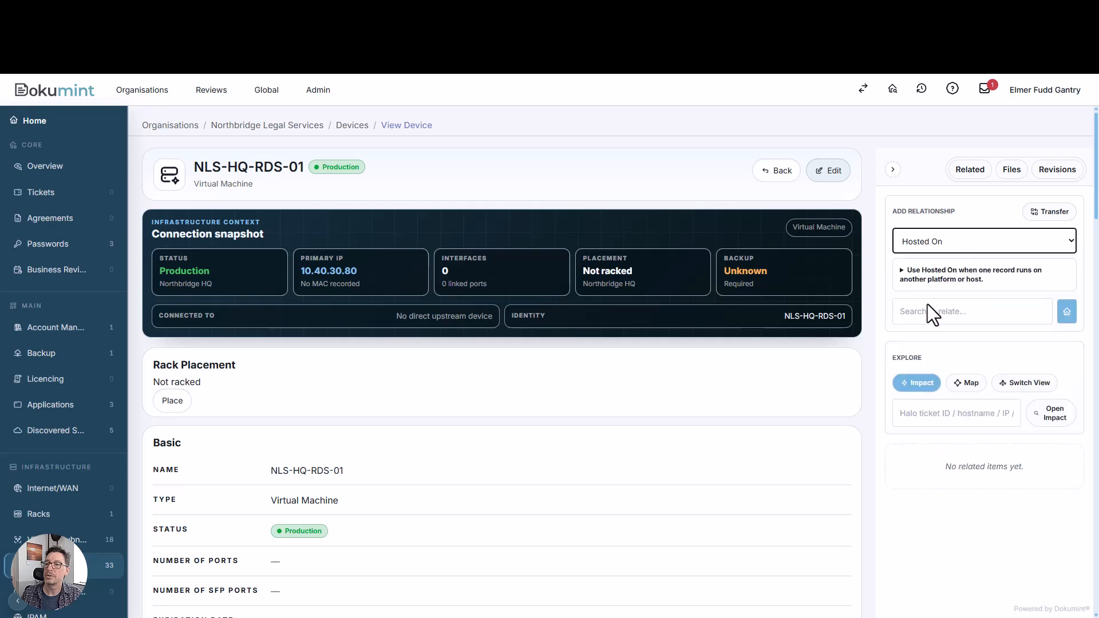
left_click(1067, 318)
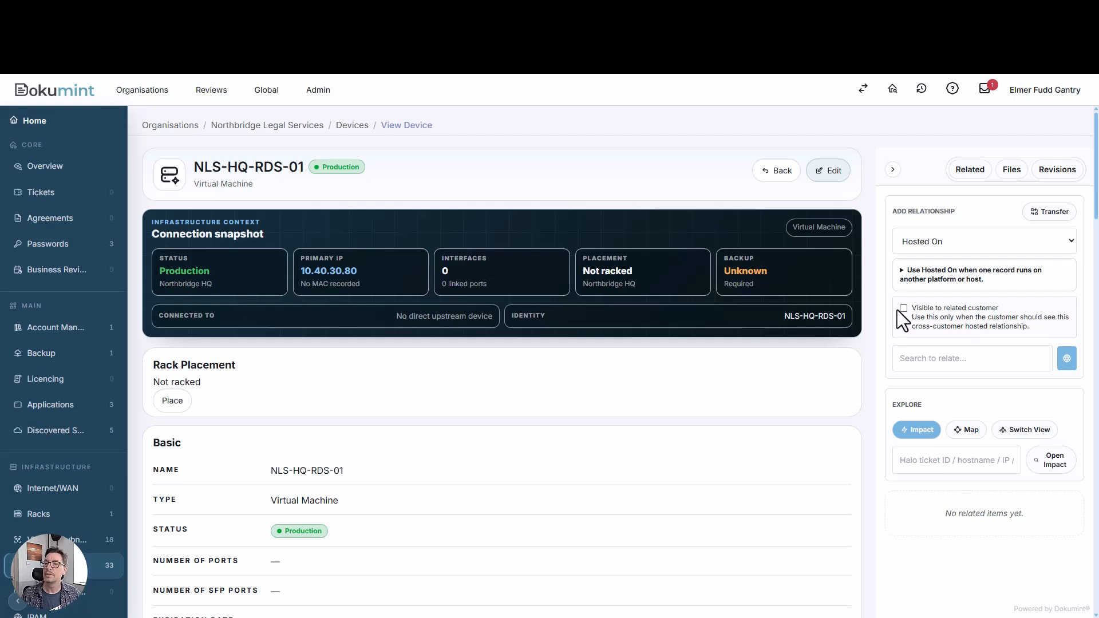
Try relating the virtual machine to CoLo rack 1 as its host, and remove that relationship
left_click(942, 358)
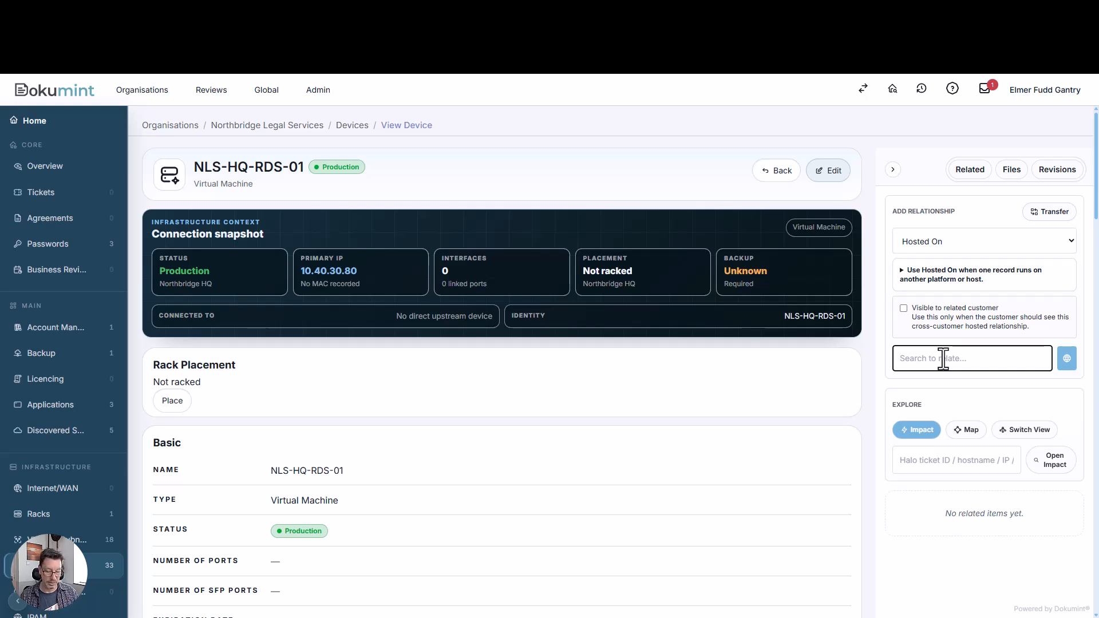
type("colo")
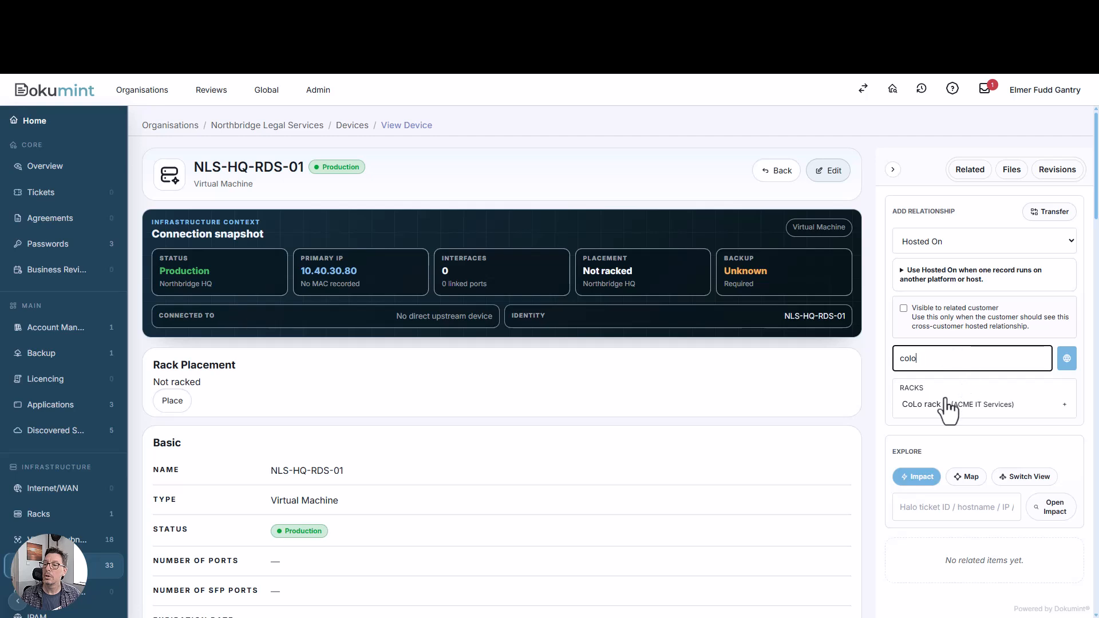
left_click(941, 404)
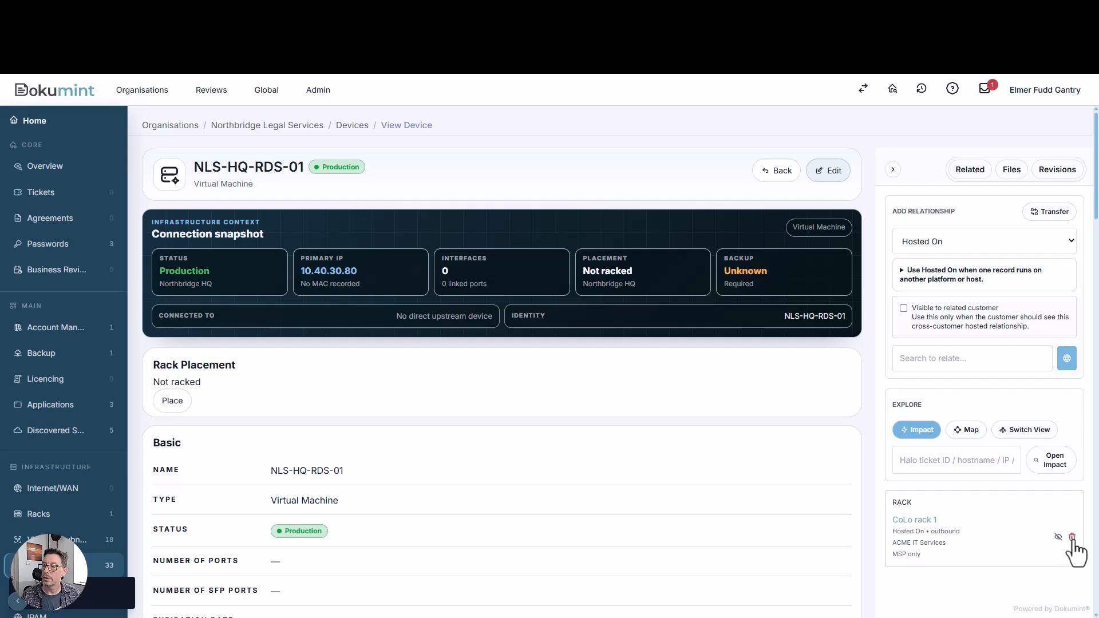
left_click(1072, 538)
left_click(600, 131)
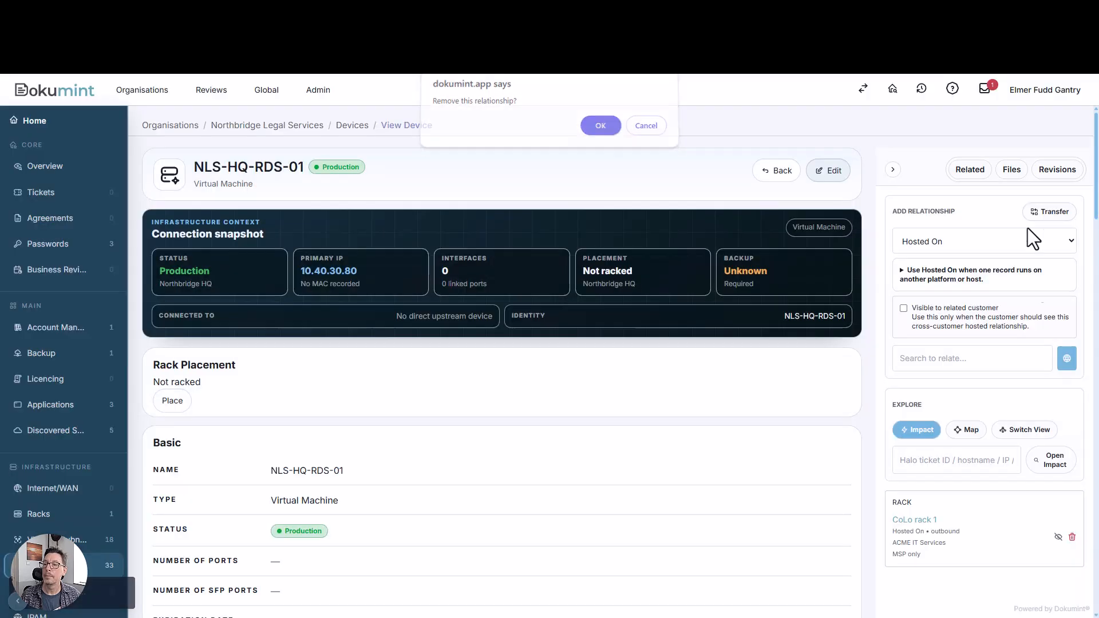
Search for "cus" and relate the virtual machine to ACME IT Services' Hosted Customers 1 device as its host
left_click(948, 362)
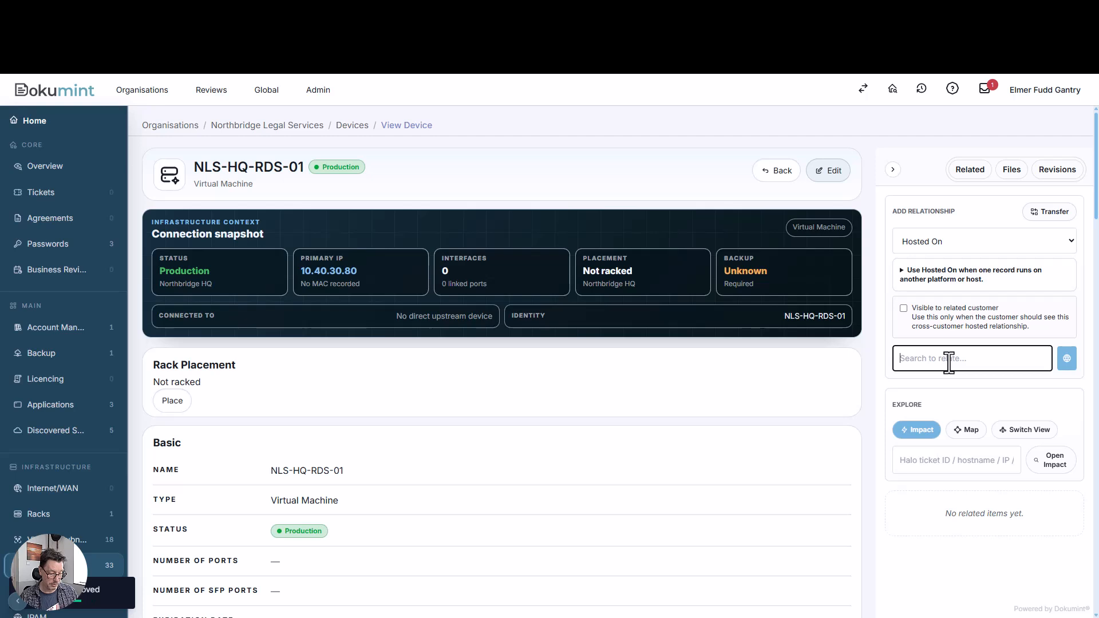
type("cu")
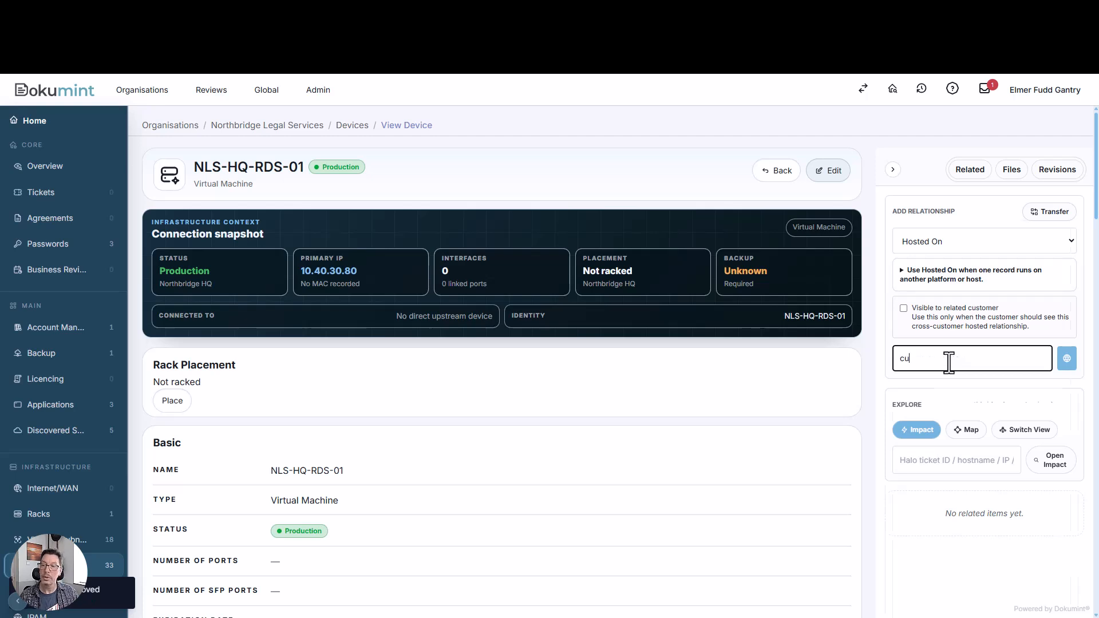
type("s")
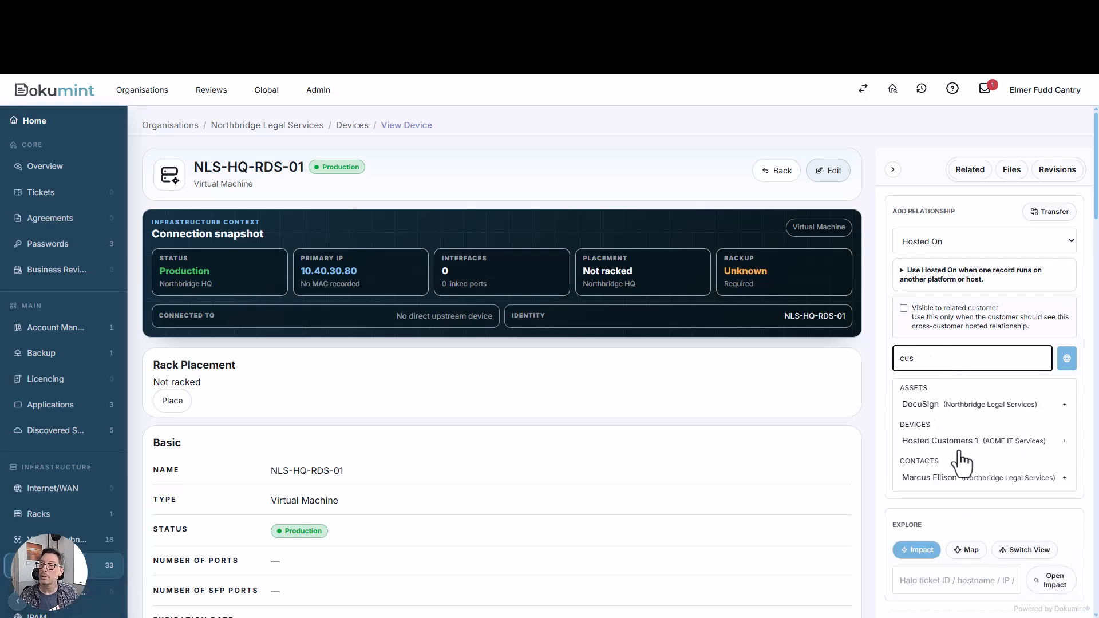
left_click(959, 442)
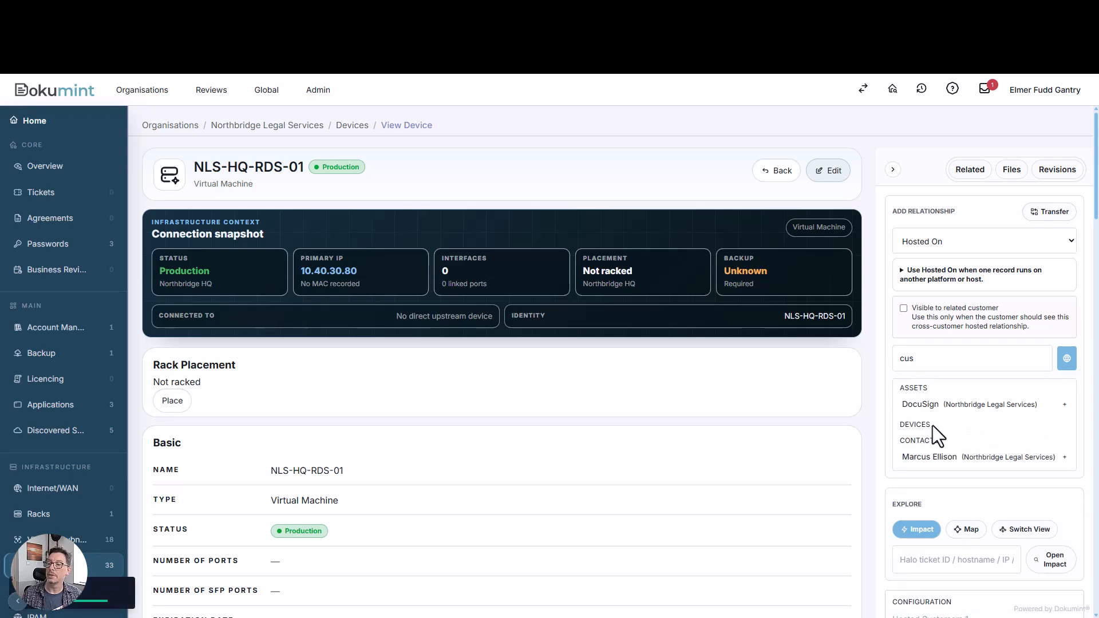
scroll(888, 466, "down", 3)
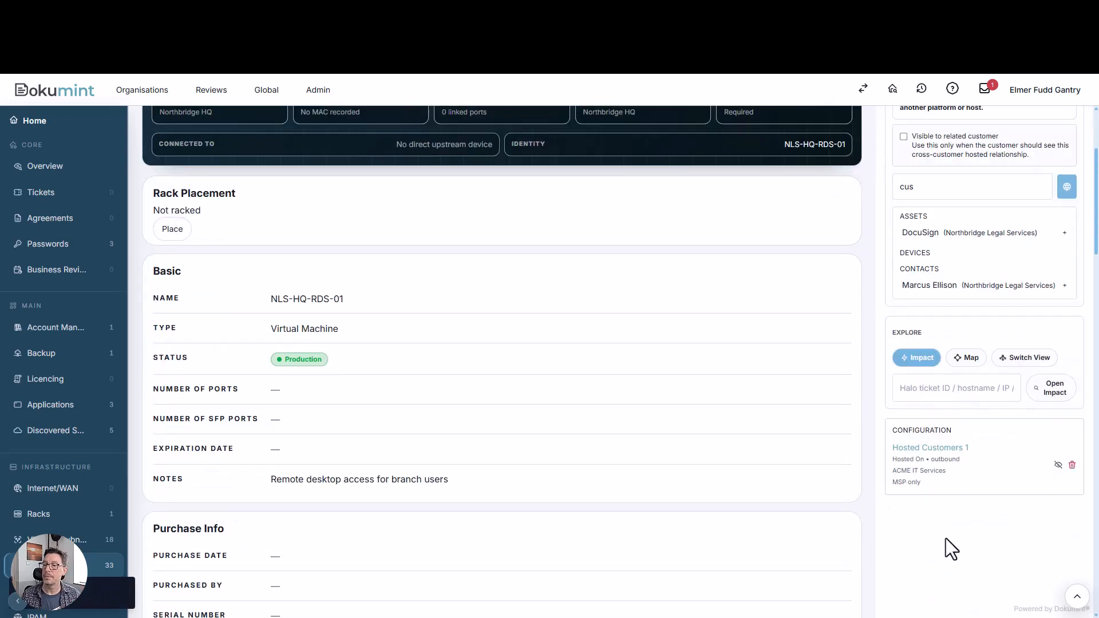
Open the related Hosted Customers 1 server record and examine its downstream impact map
scroll(921, 475, "up", 3)
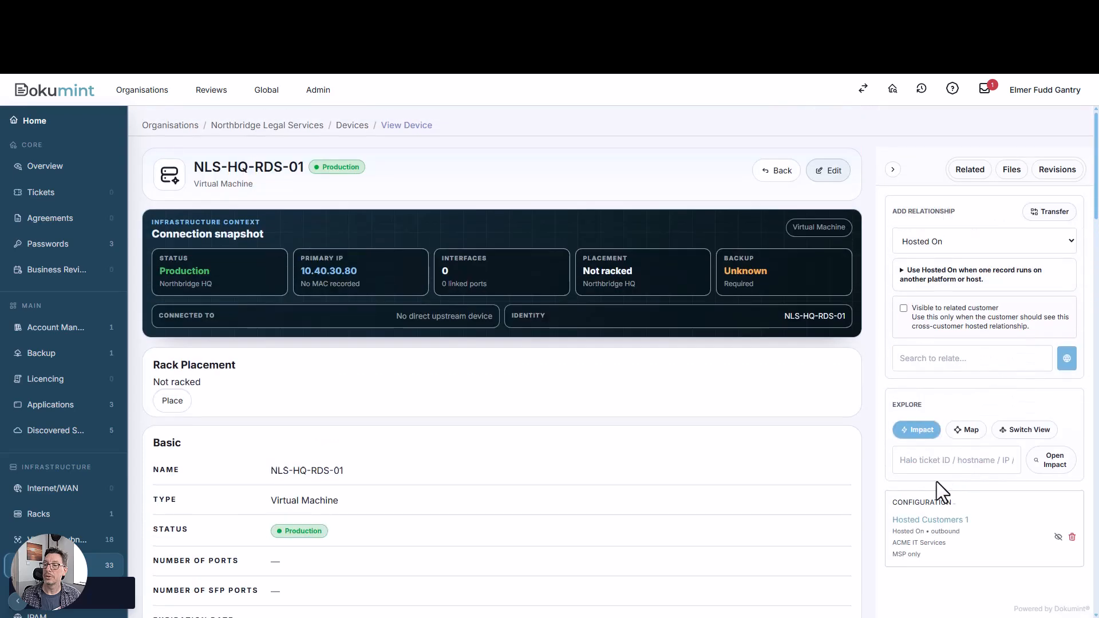
left_click(901, 350)
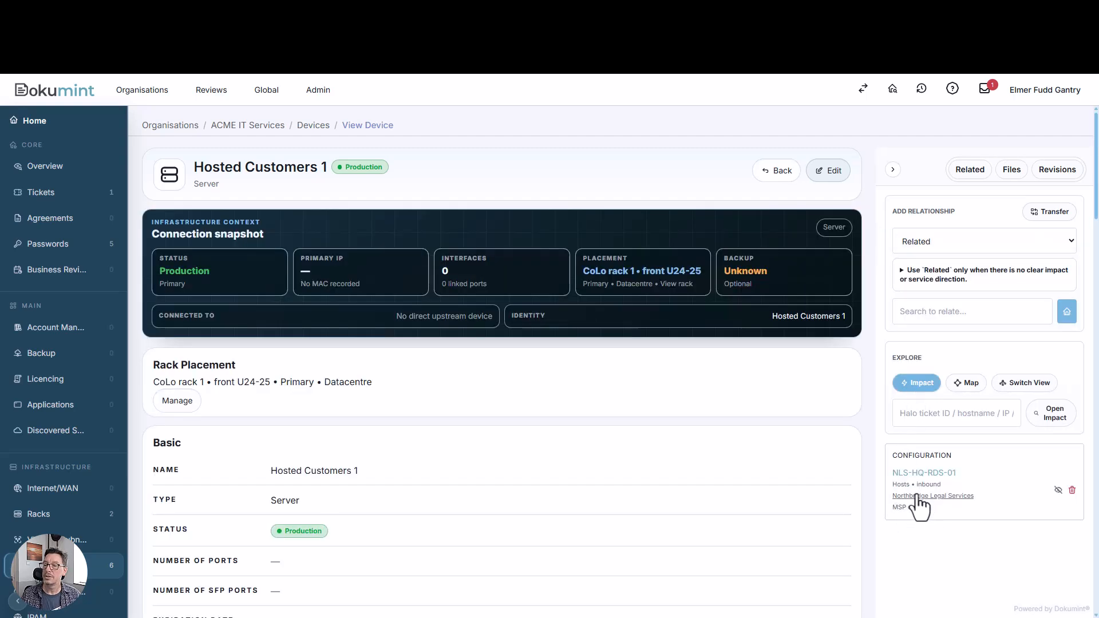
left_click(918, 384)
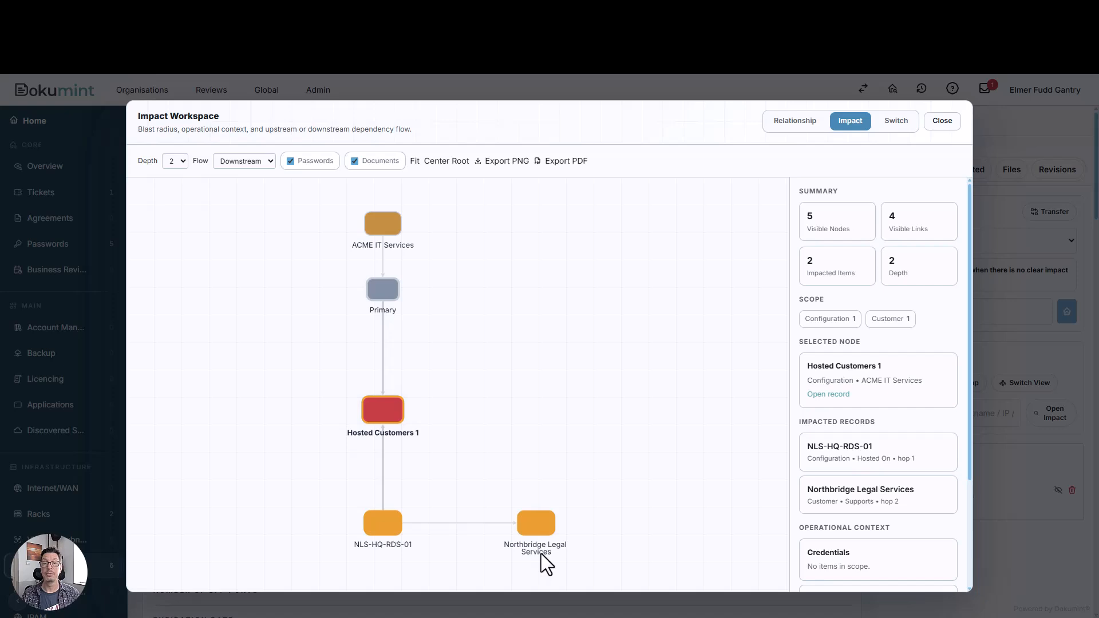
left_click(944, 122)
Start a new device for Road Runner Logistics named RR-RDS01, with type Virtual Machine and status Production
left_click(182, 125)
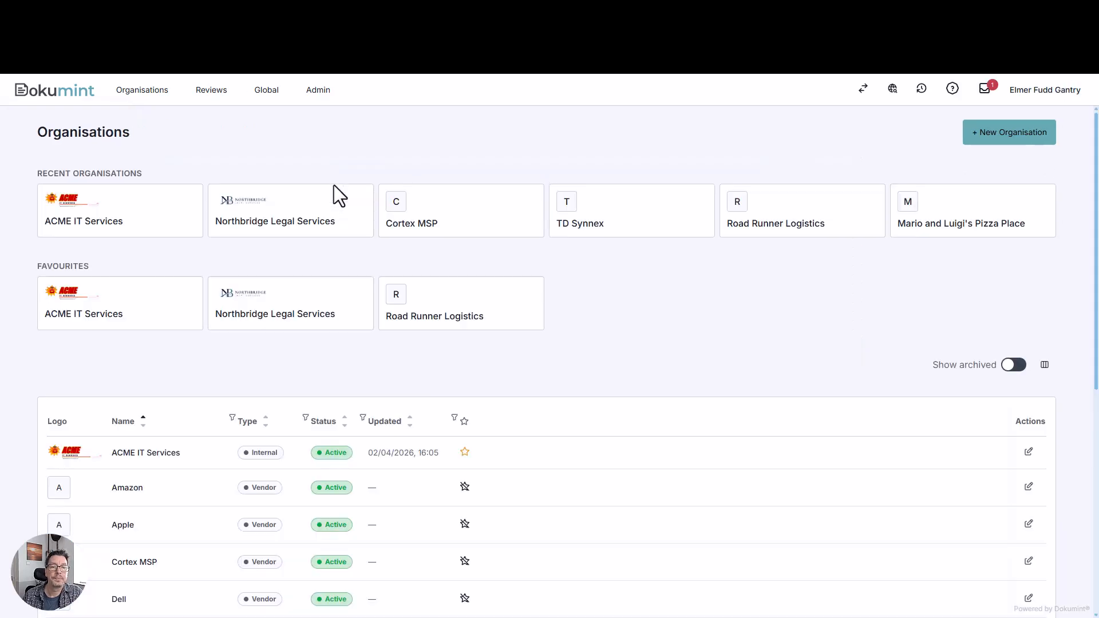
left_click(424, 325)
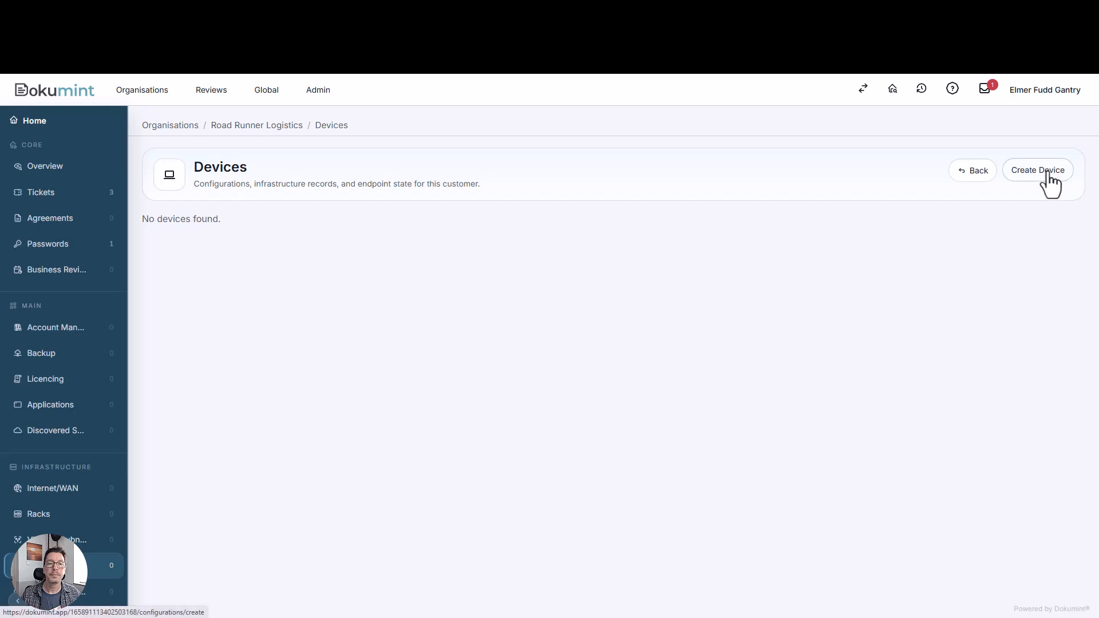
left_click(1050, 173)
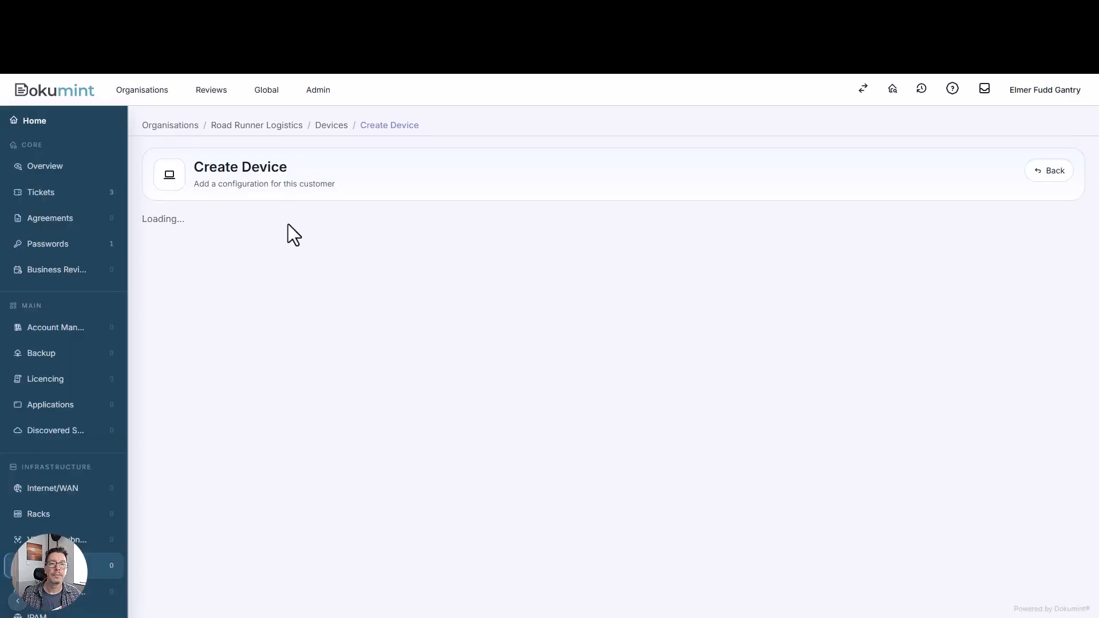
left_click(222, 272)
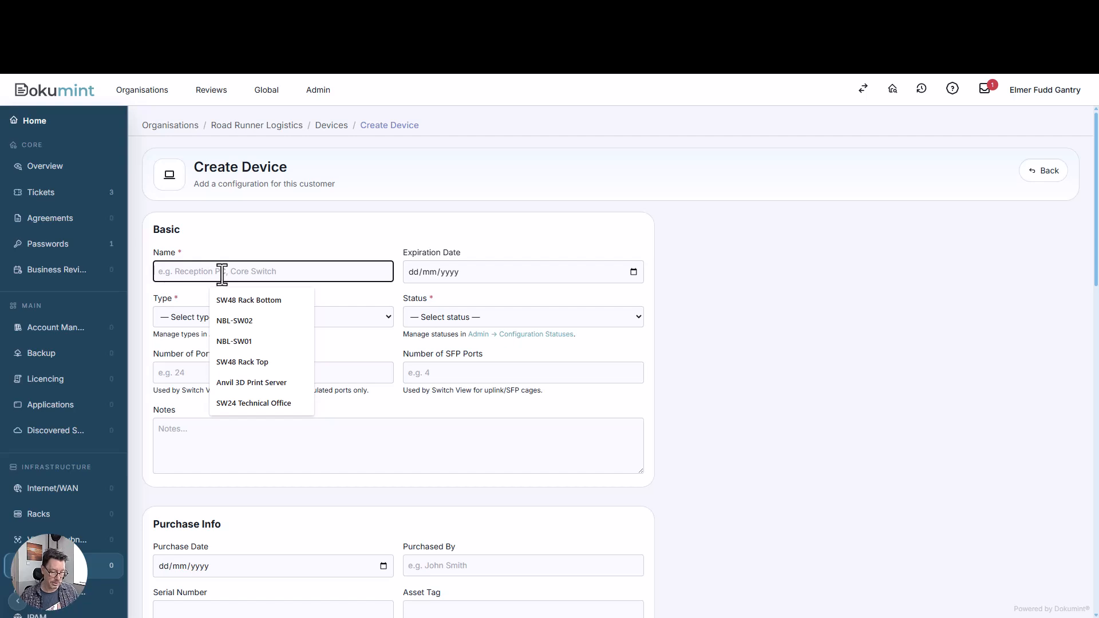
type("RR-RDS01")
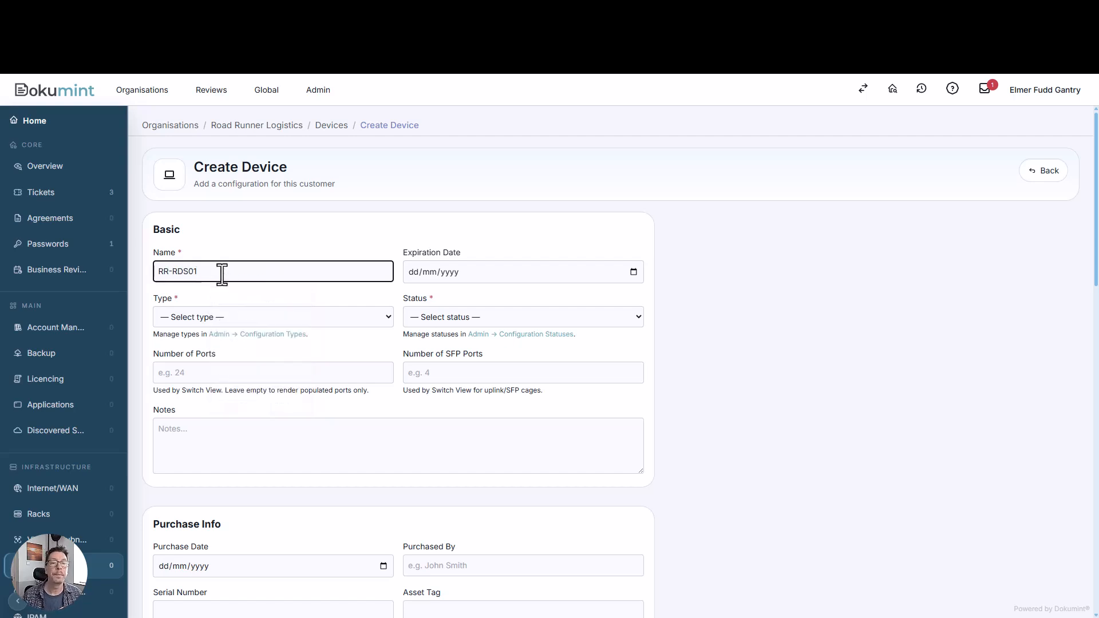
left_click(202, 316)
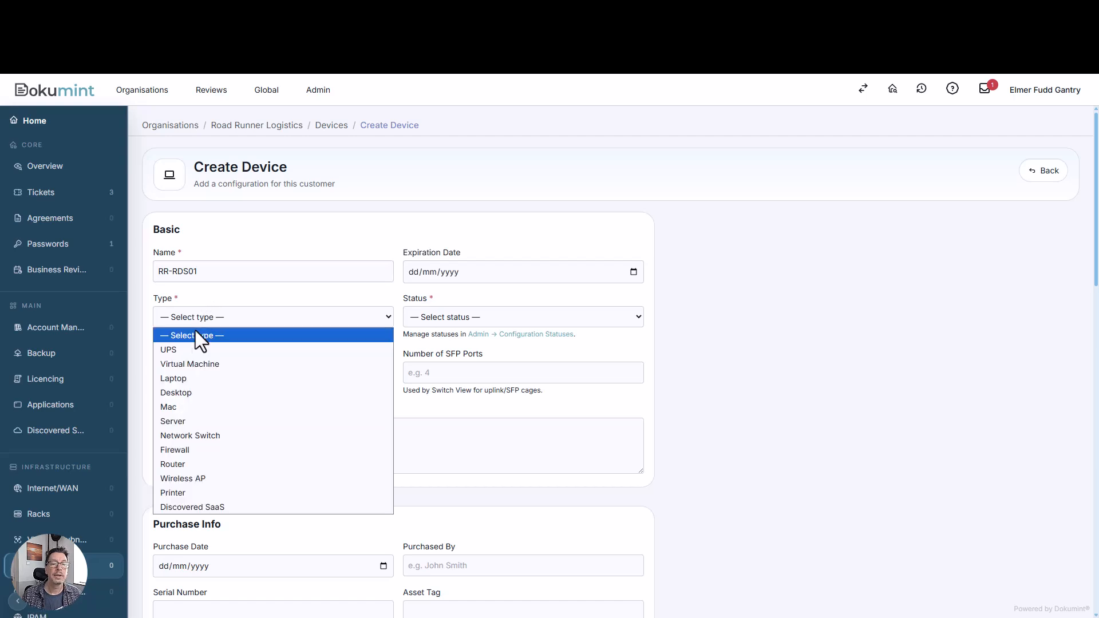
left_click(190, 365)
left_click(433, 311)
left_click(444, 345)
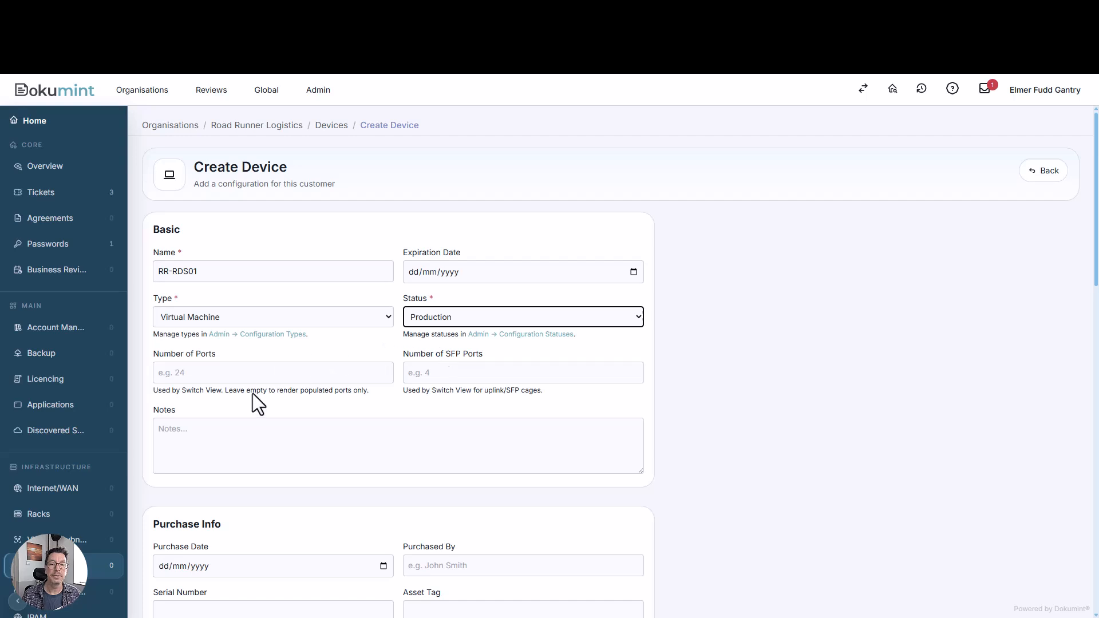
Set the new device's manufacturer to ACME and its model to RSVR380P
scroll(559, 371, "down", 5)
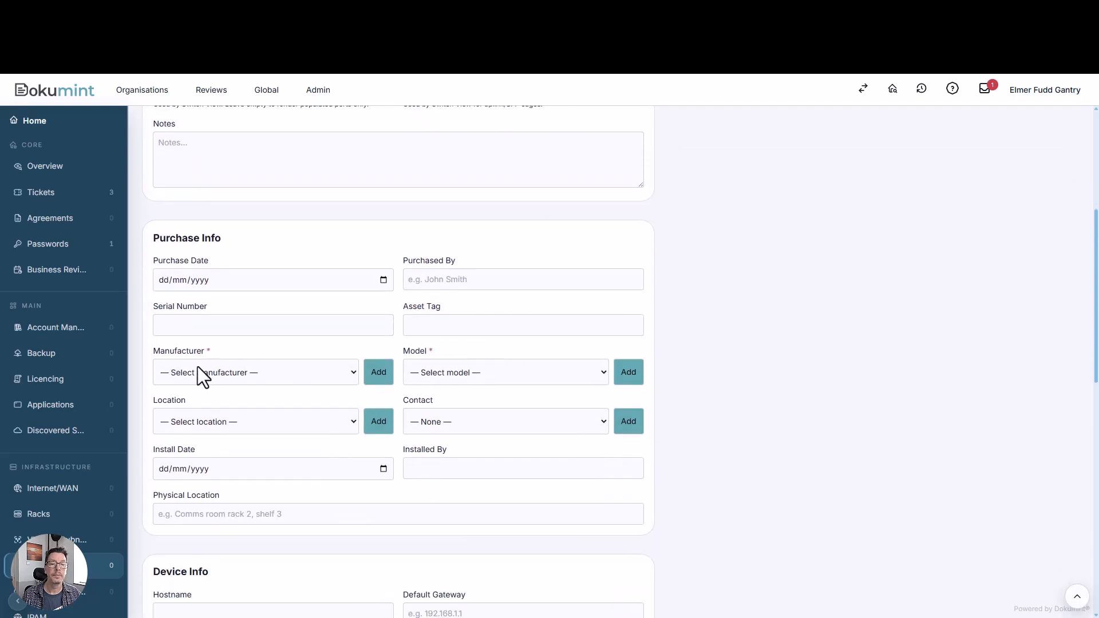
left_click(205, 372)
left_click(189, 405)
left_click(455, 373)
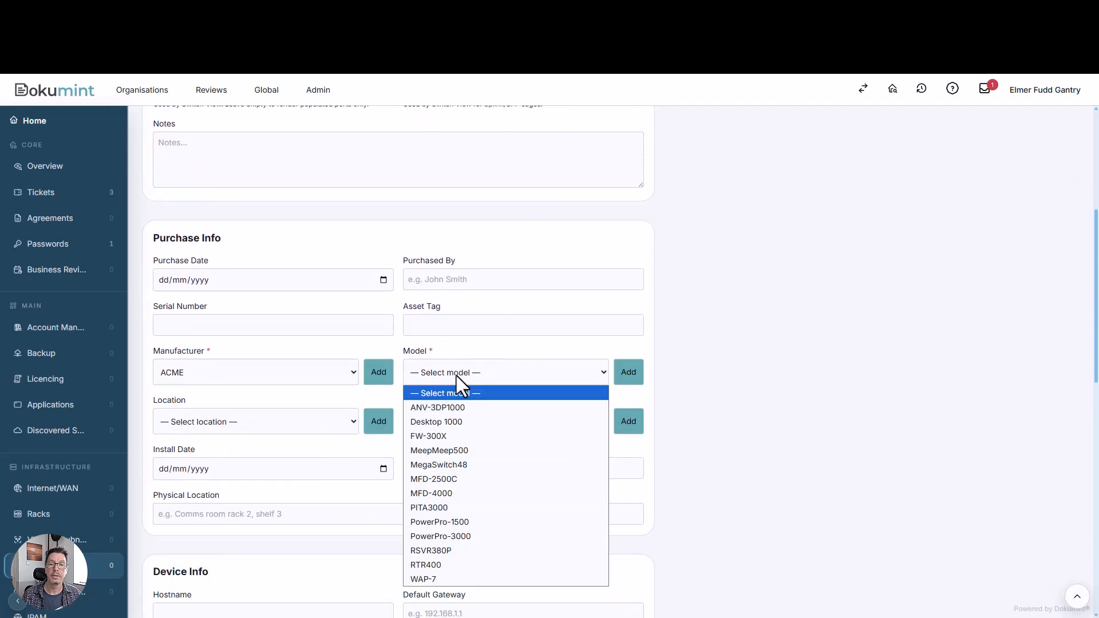
left_click(442, 550)
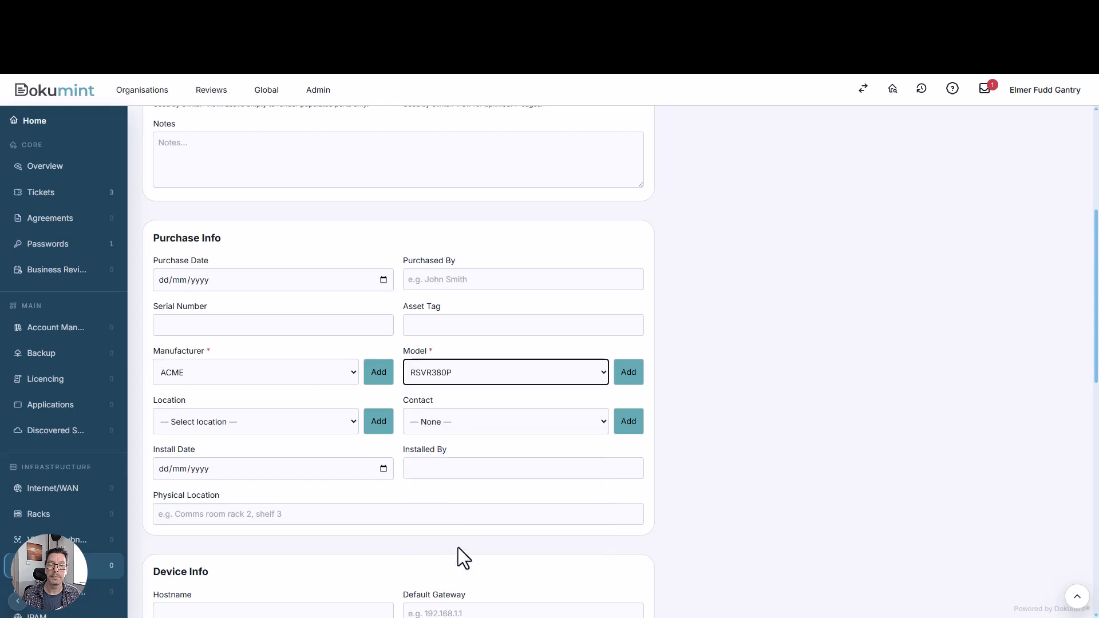
left_click(255, 373)
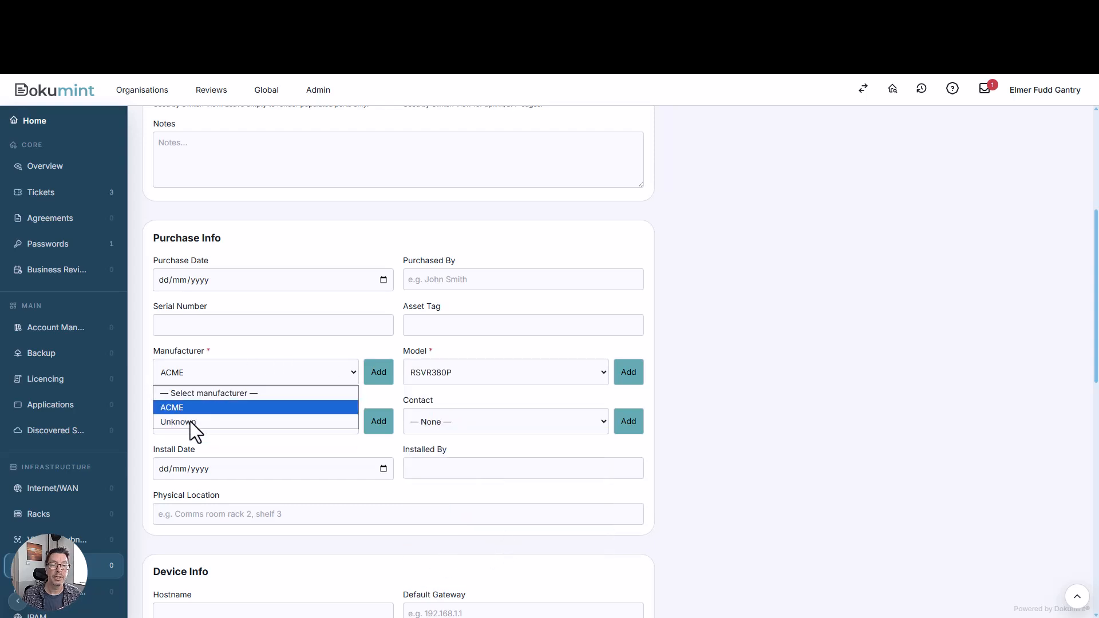
left_click(232, 404)
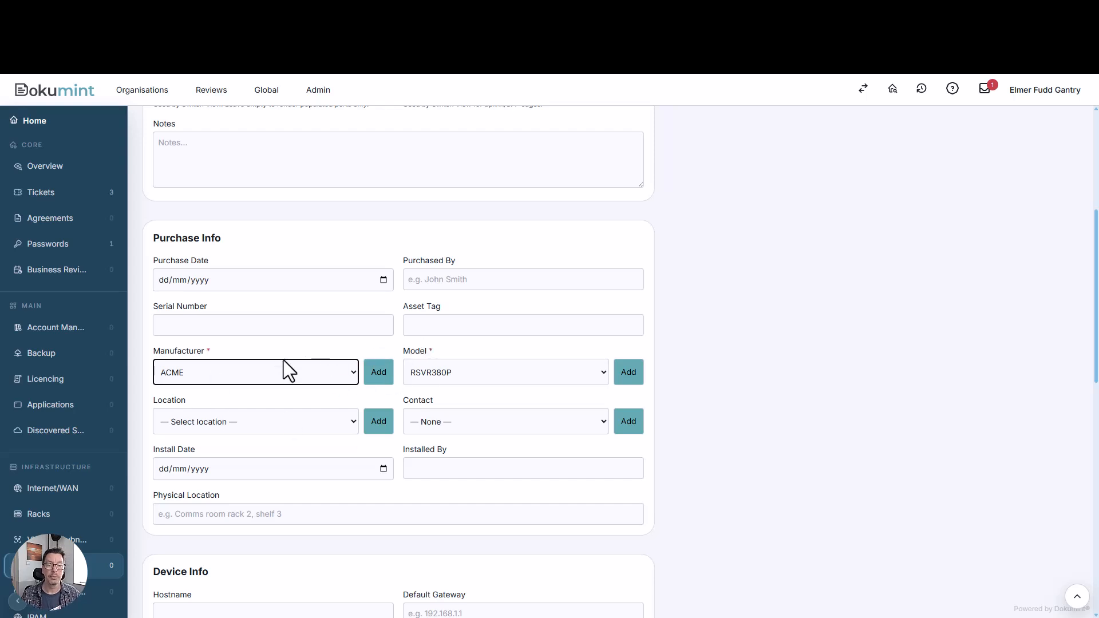
Enter CoLo Rack 1 as the physical location and create the device
scroll(295, 360, "down", 3)
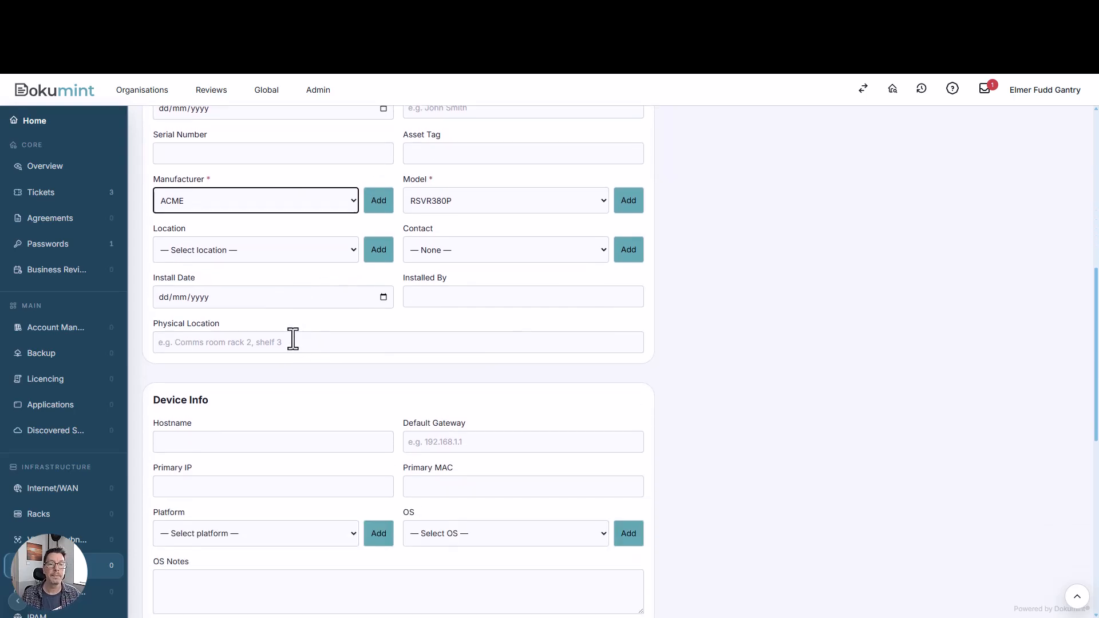
left_click(233, 343)
type("CoLo Rack 1")
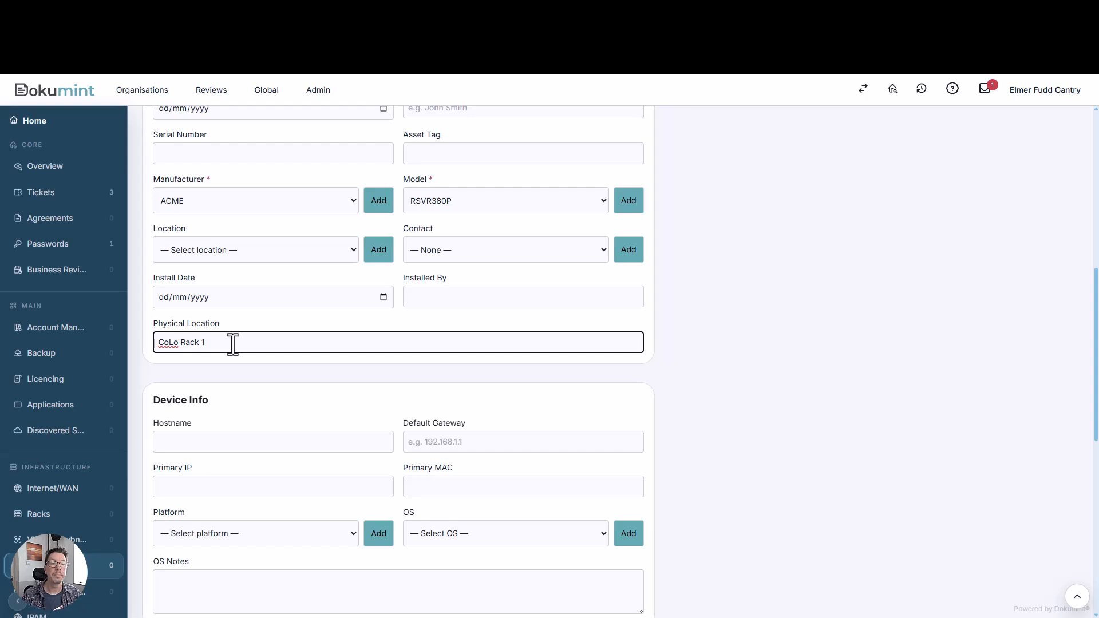
scroll(241, 358, "down", 9)
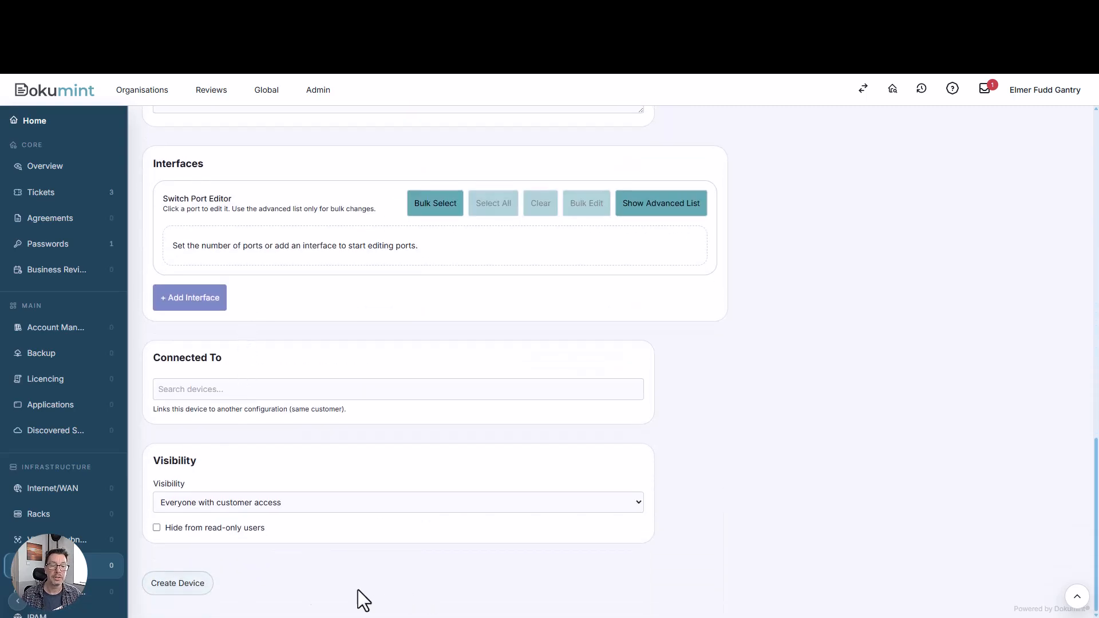
left_click(197, 587)
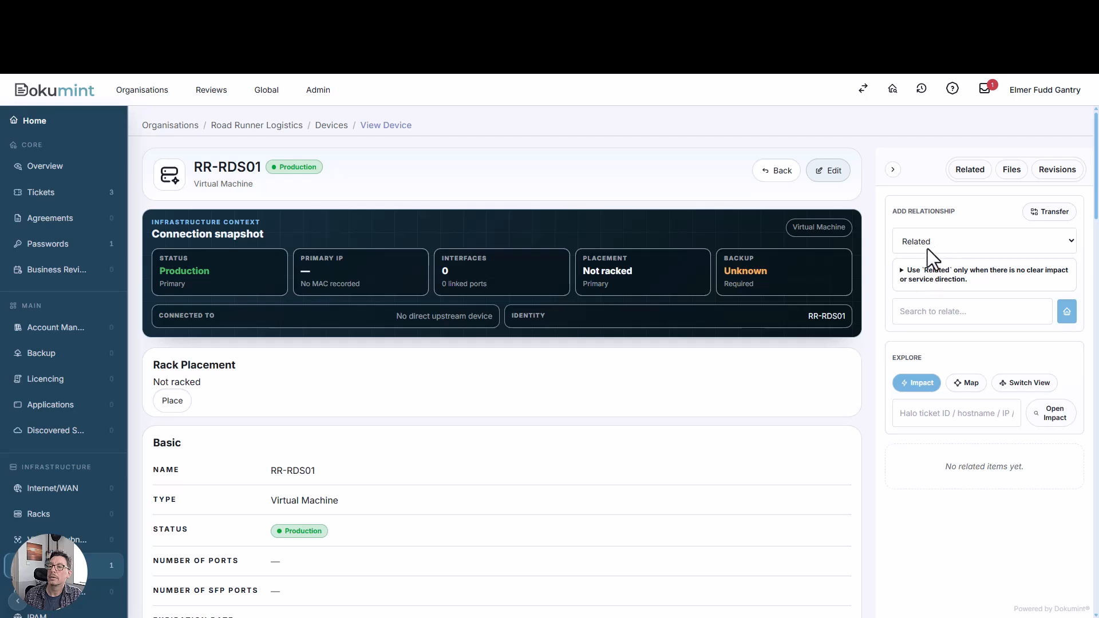
Search across customers for "cust" and relate RR-RDS01 as Hosted On to ACME IT Services' Hosted Customers 1 device
left_click(926, 249)
left_click(945, 297)
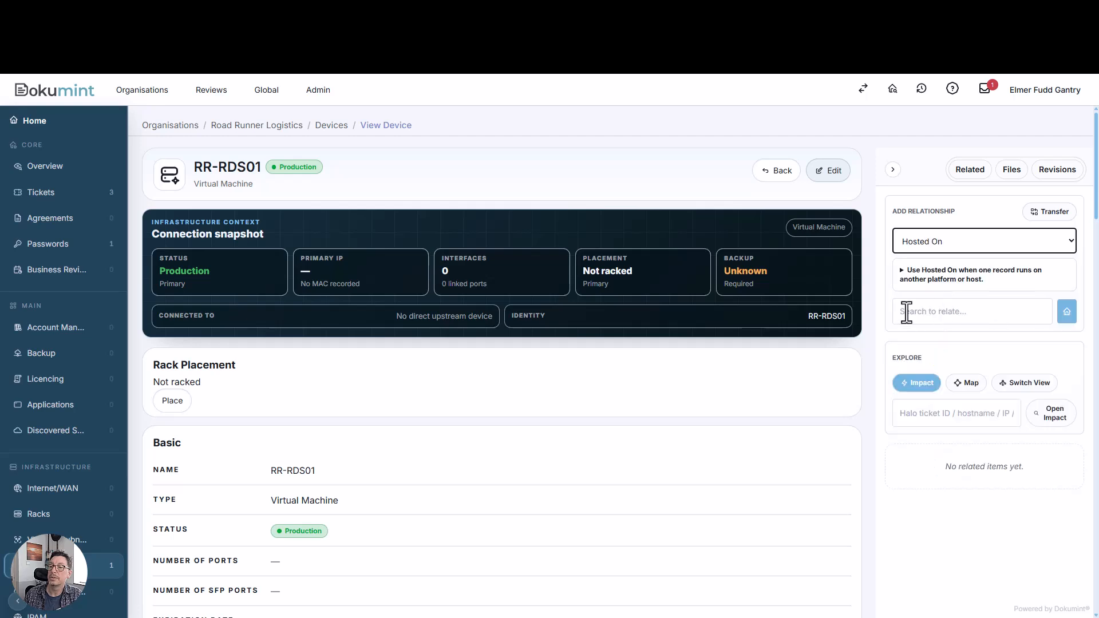
left_click(933, 311)
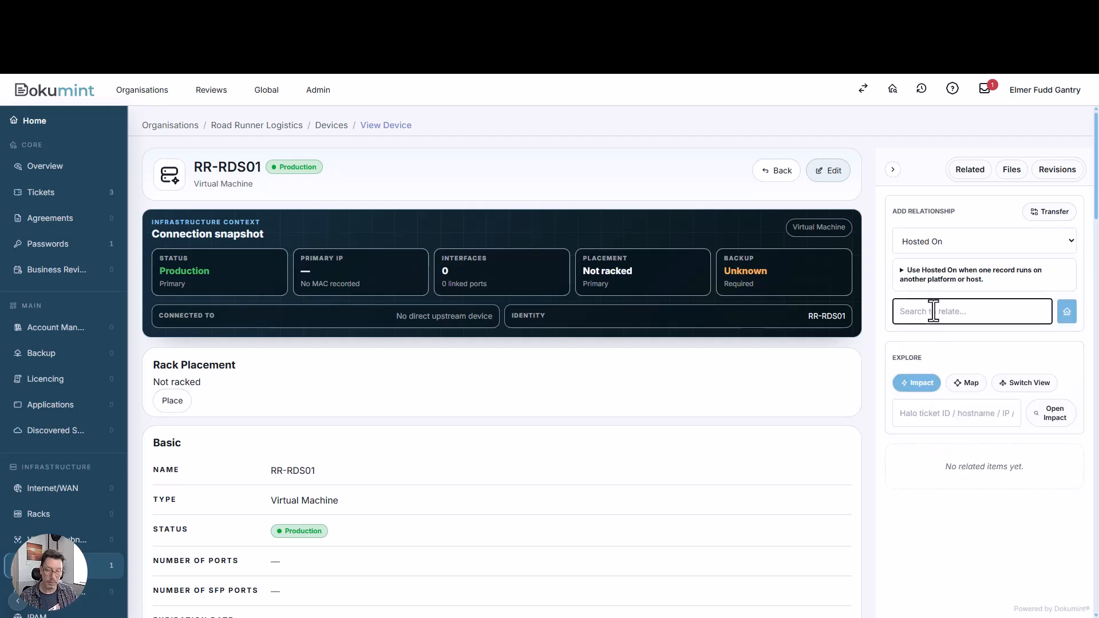
left_click(1072, 311)
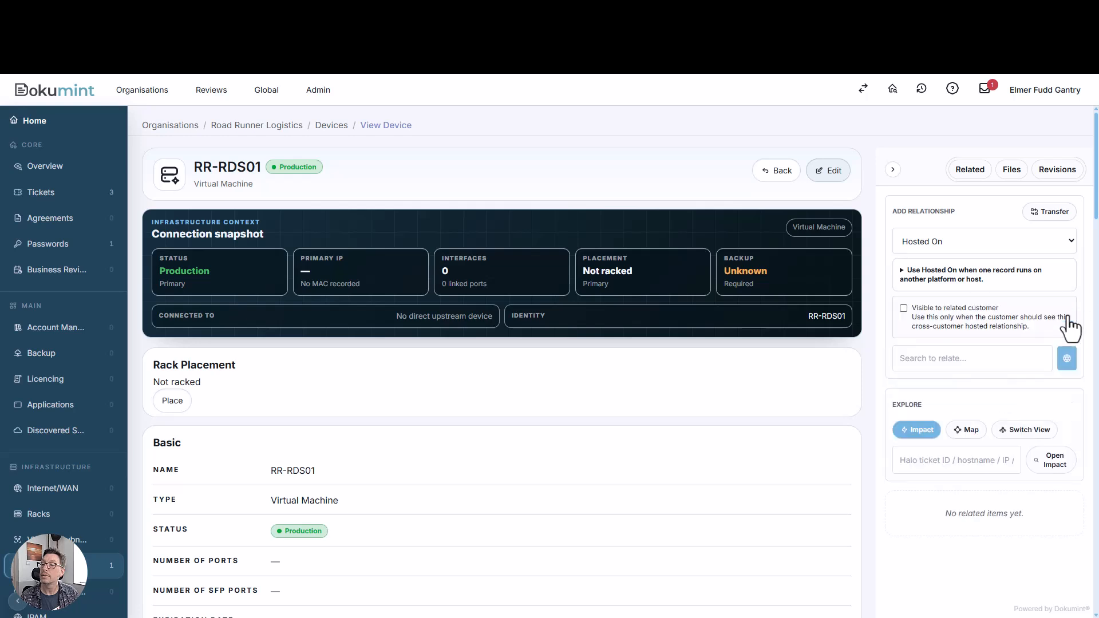
left_click(971, 362)
type("cust")
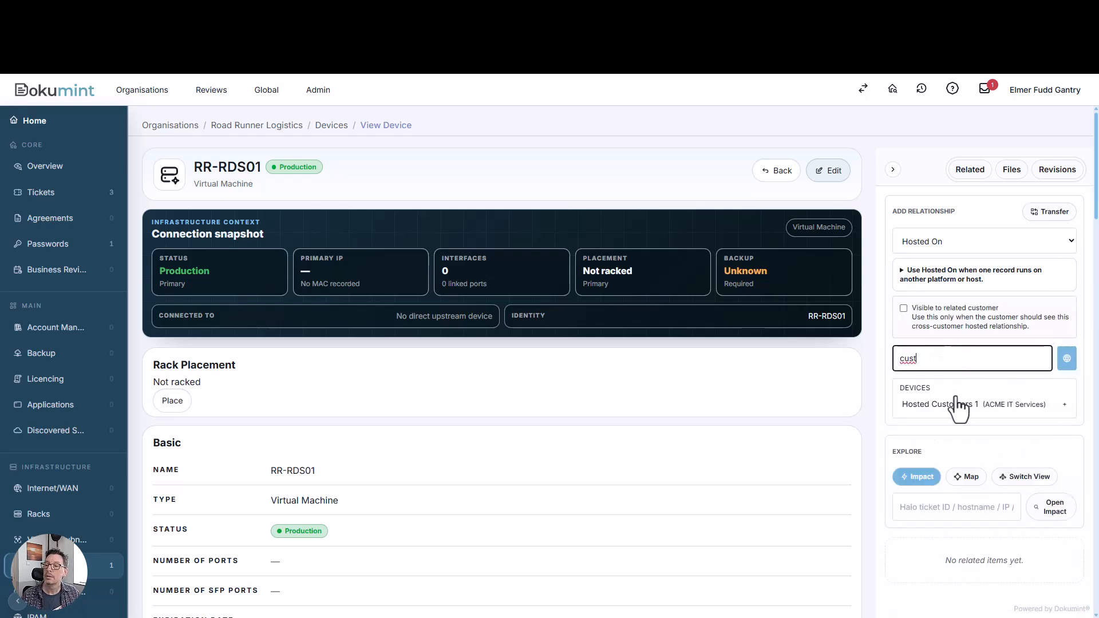
left_click(956, 401)
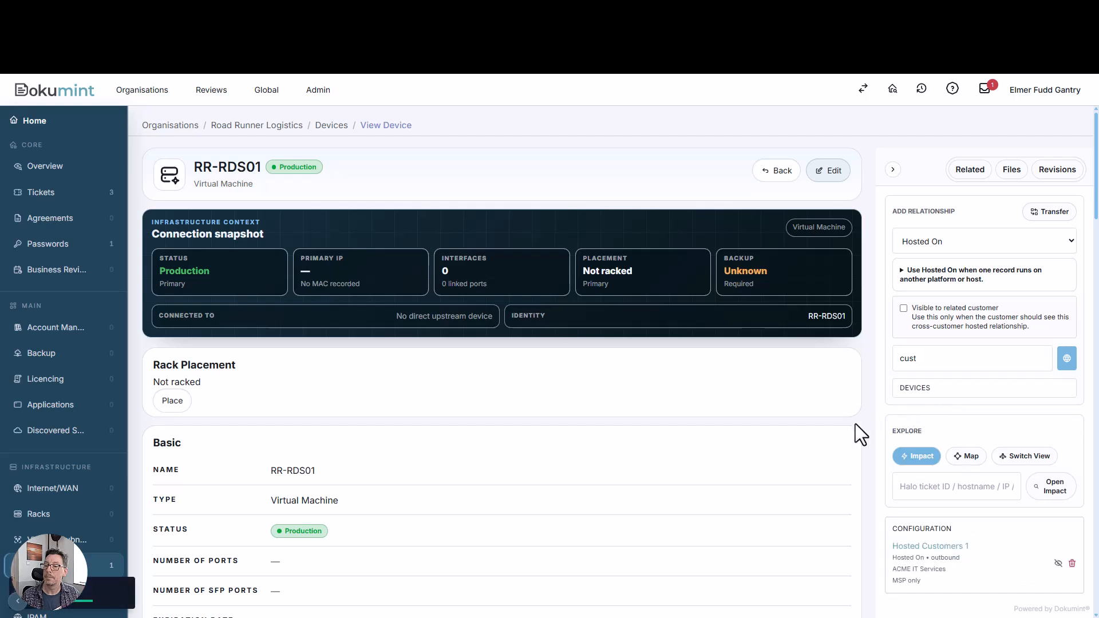
Open Hosted Customers 1 and examine its impact map, moving the RR-RDS01 node clear of the overlap, and its relationship map
left_click(918, 544)
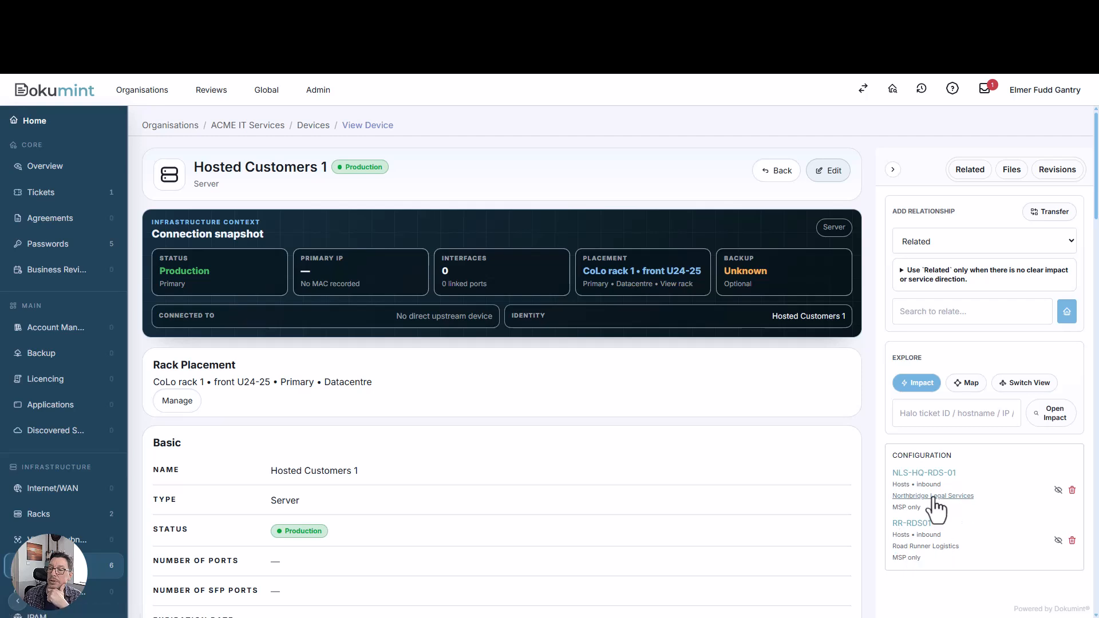
left_click(917, 383)
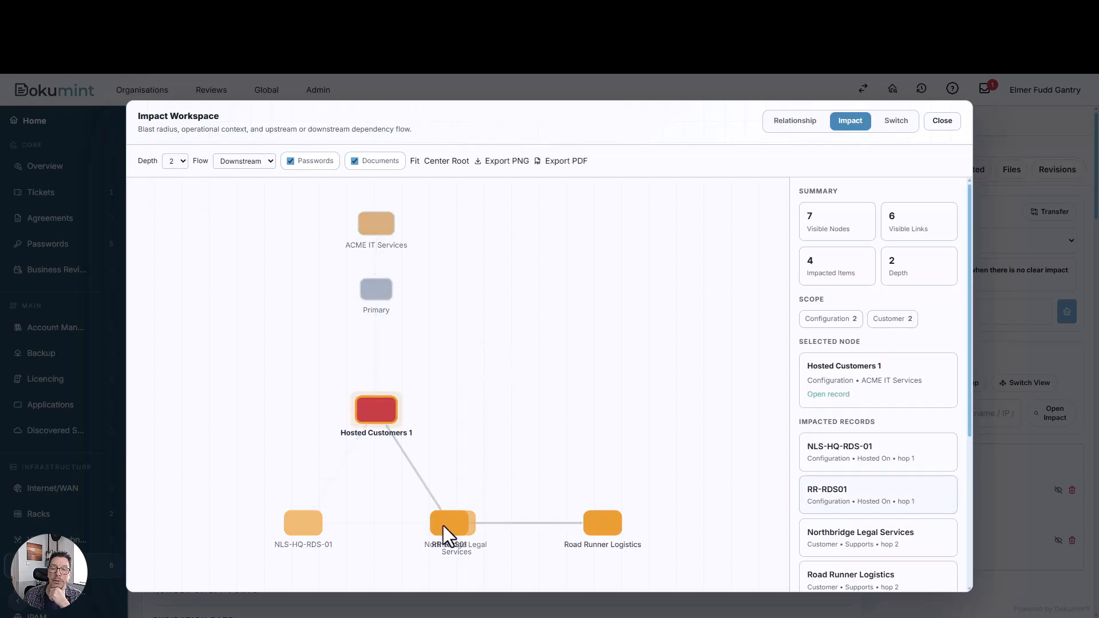
left_click_drag(446, 523, 519, 461)
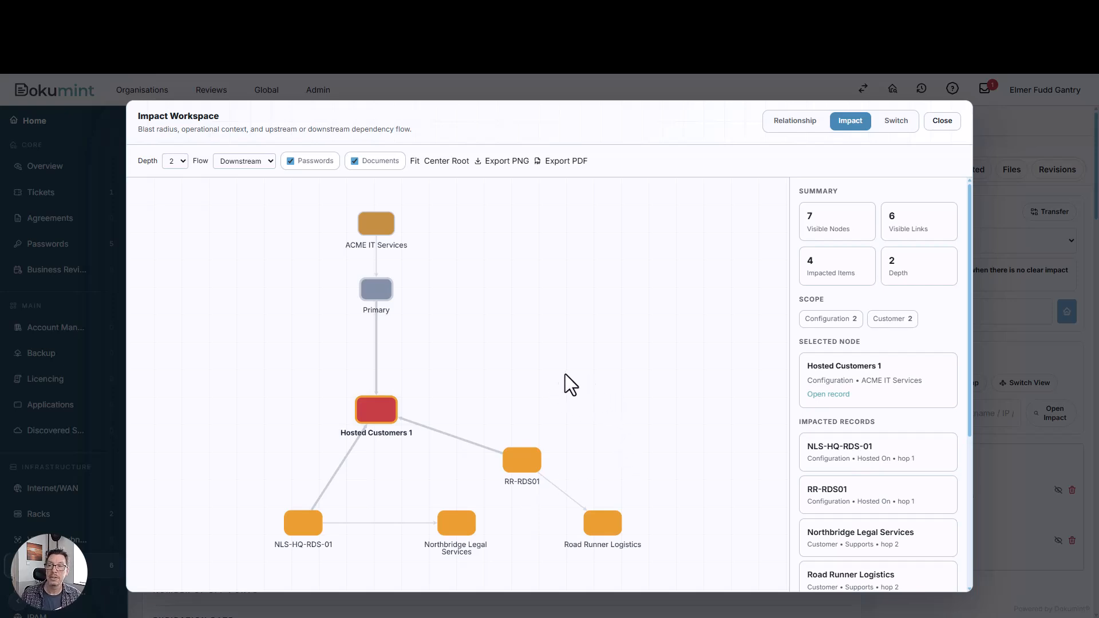
left_click(795, 120)
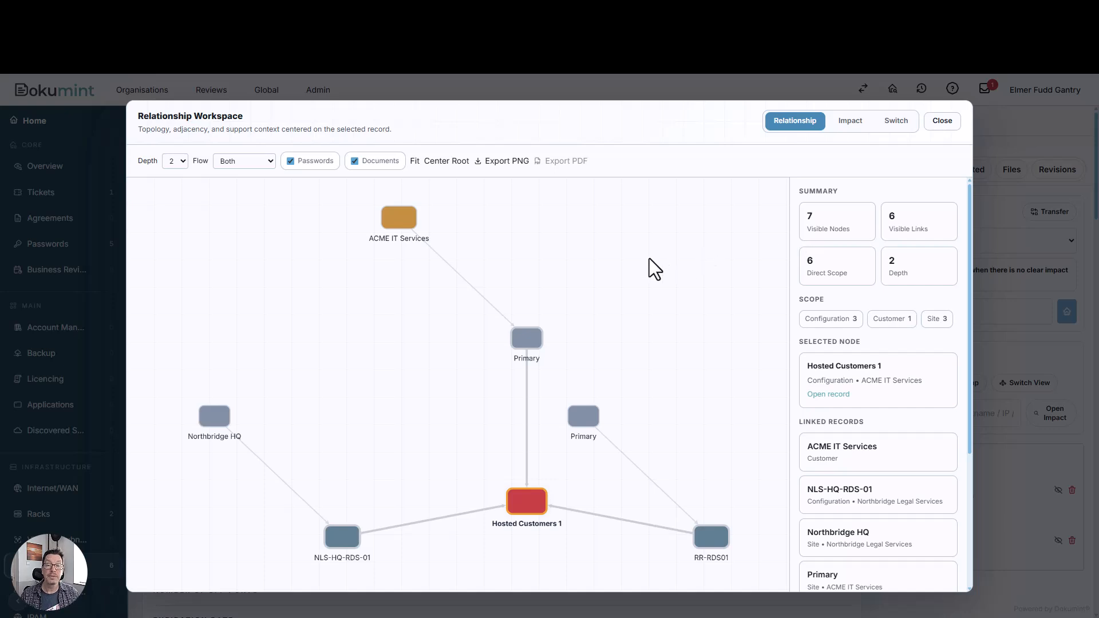
left_click(941, 120)
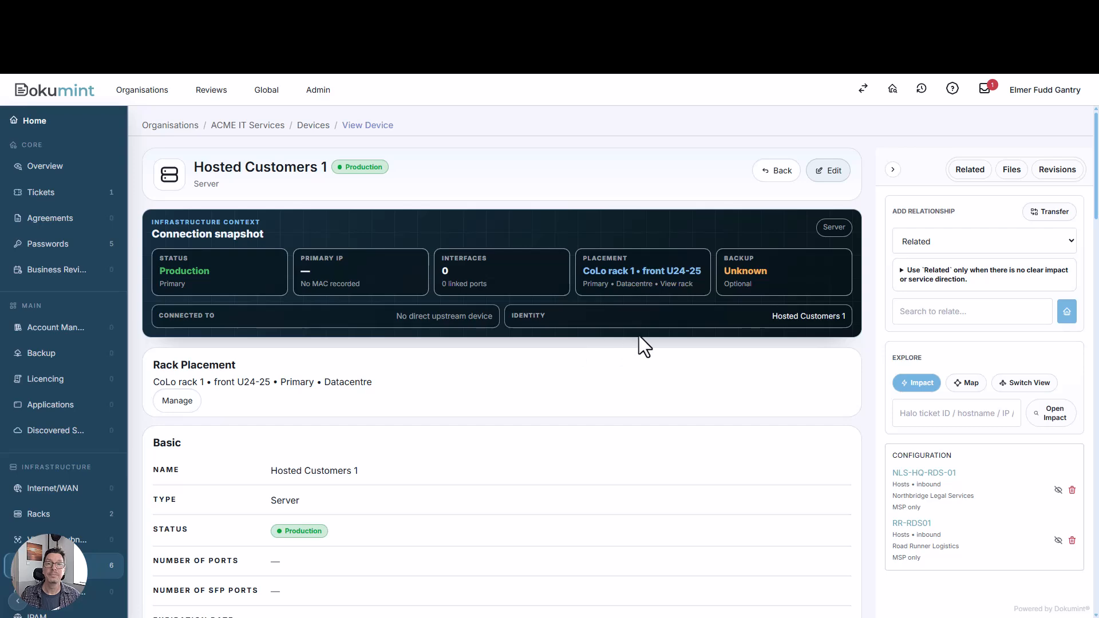